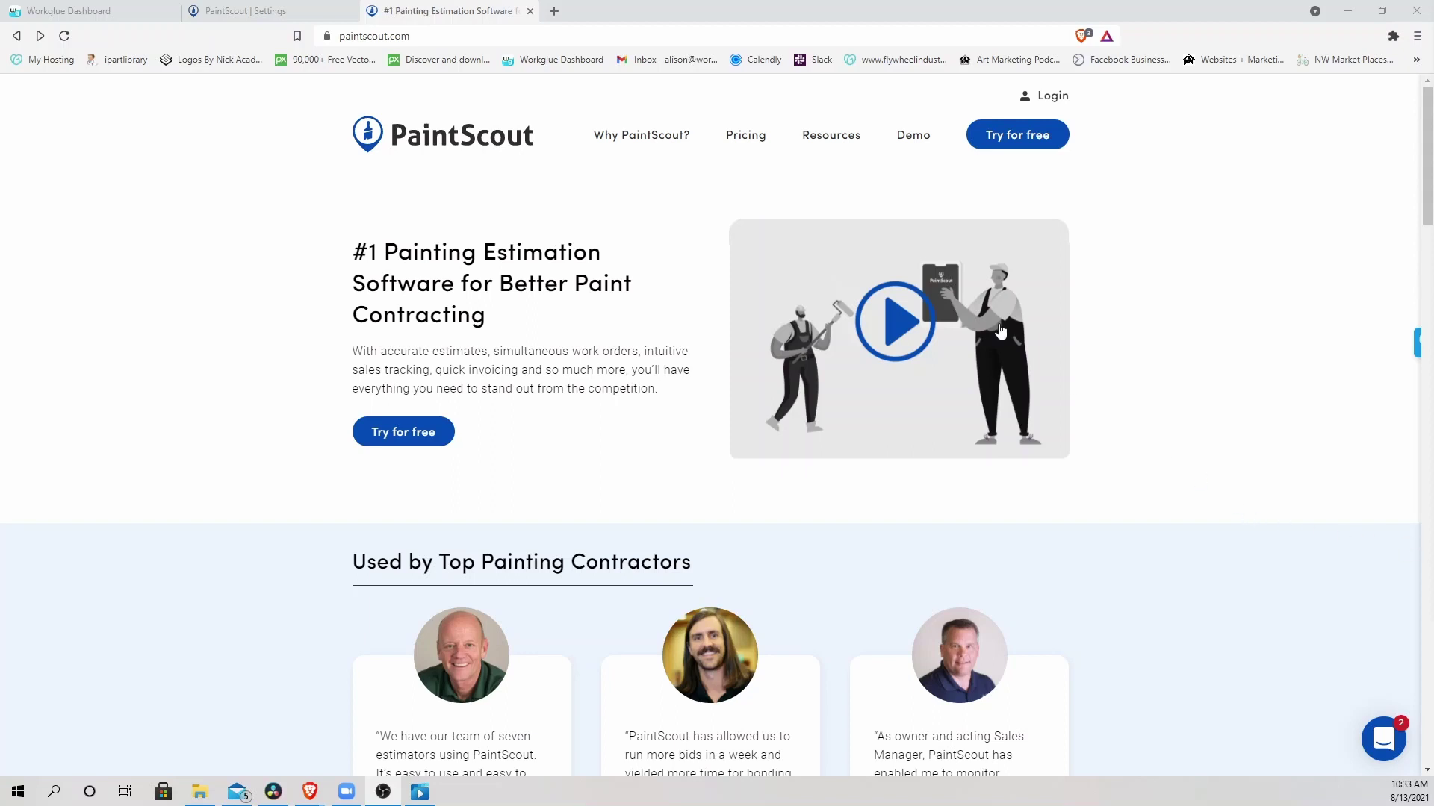
Open the Video Tutorials page from the website's Resources menu.
mouse_move(824, 136)
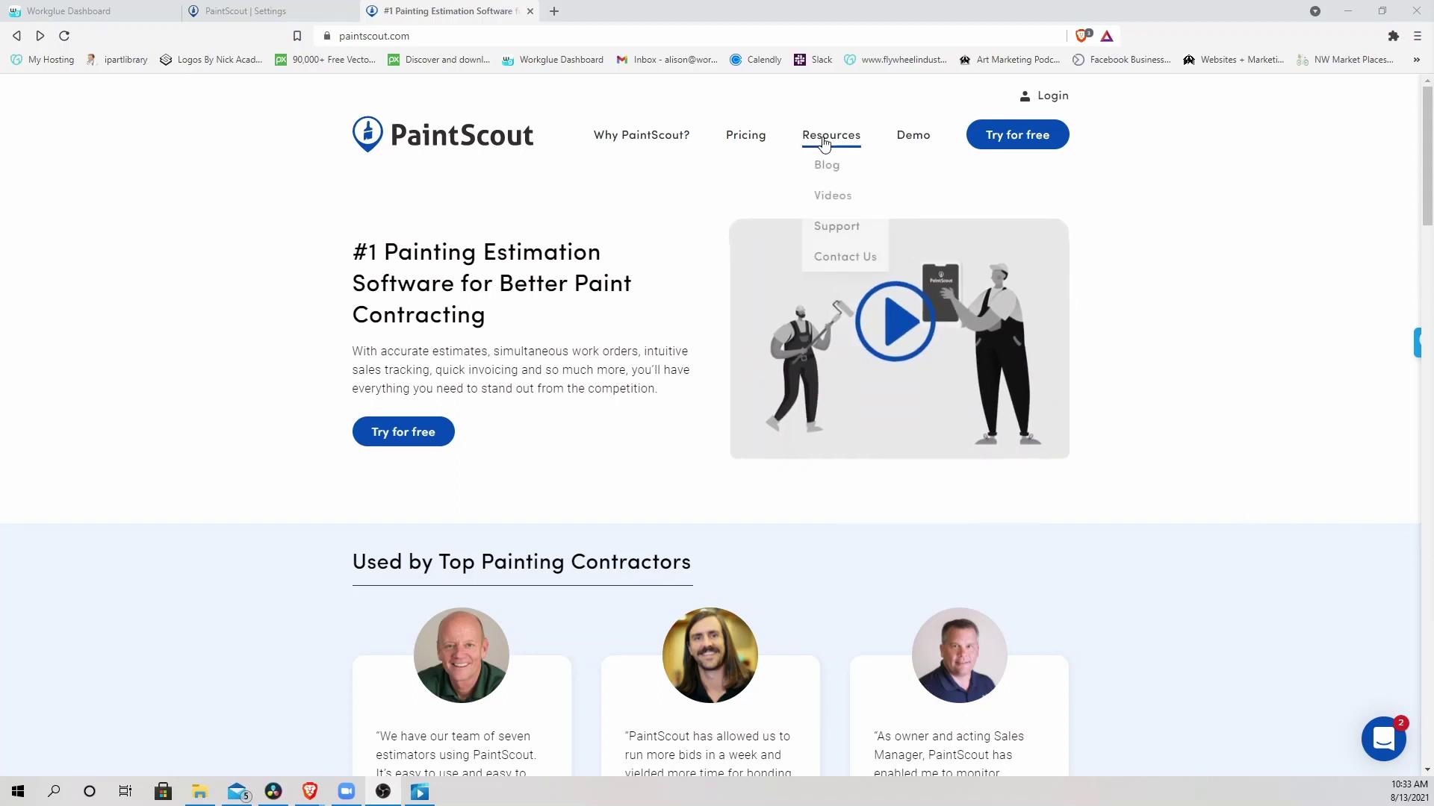
click(819, 205)
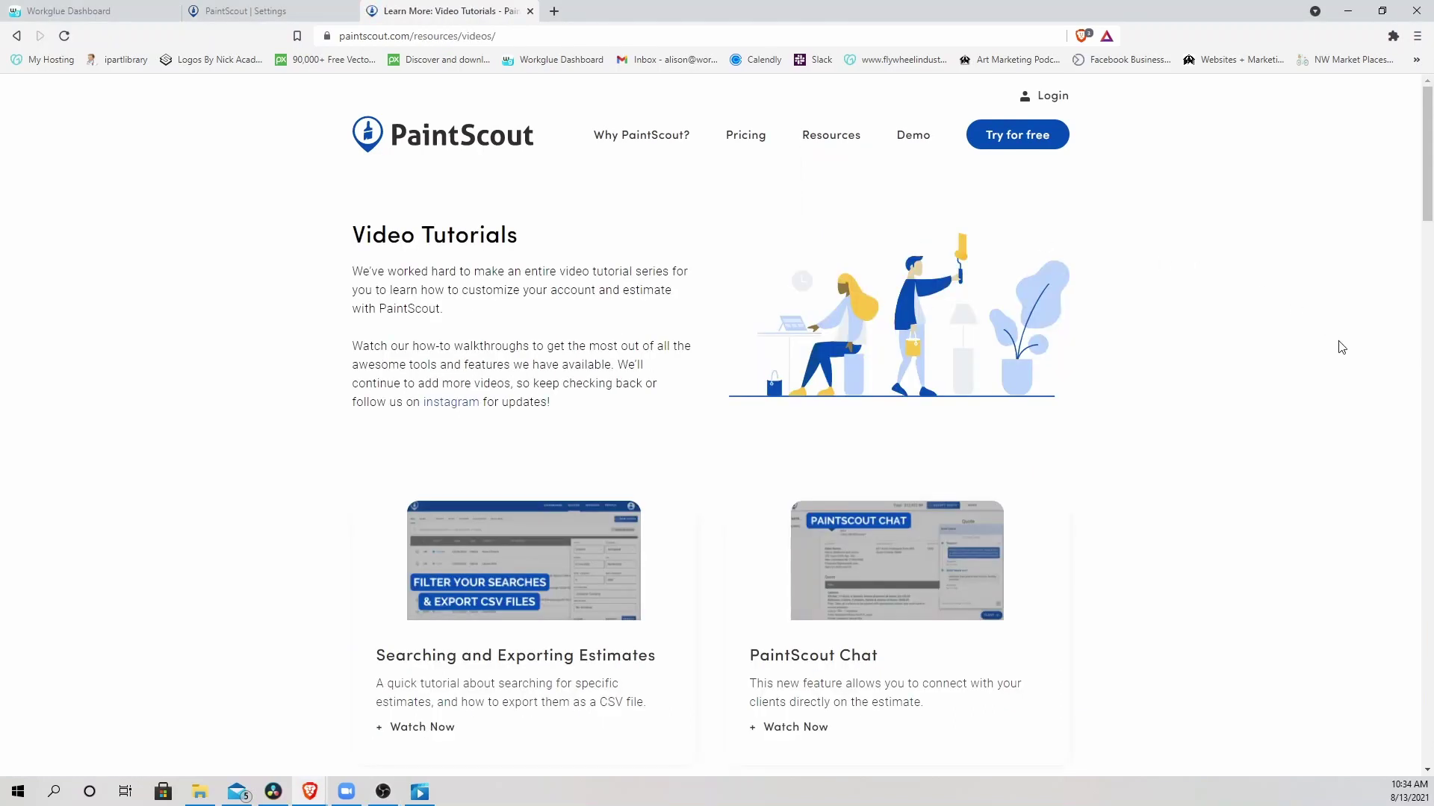
Open the PaintScout profile's Integrations settings and scroll to the Workglue work-order export options.
click(224, 12)
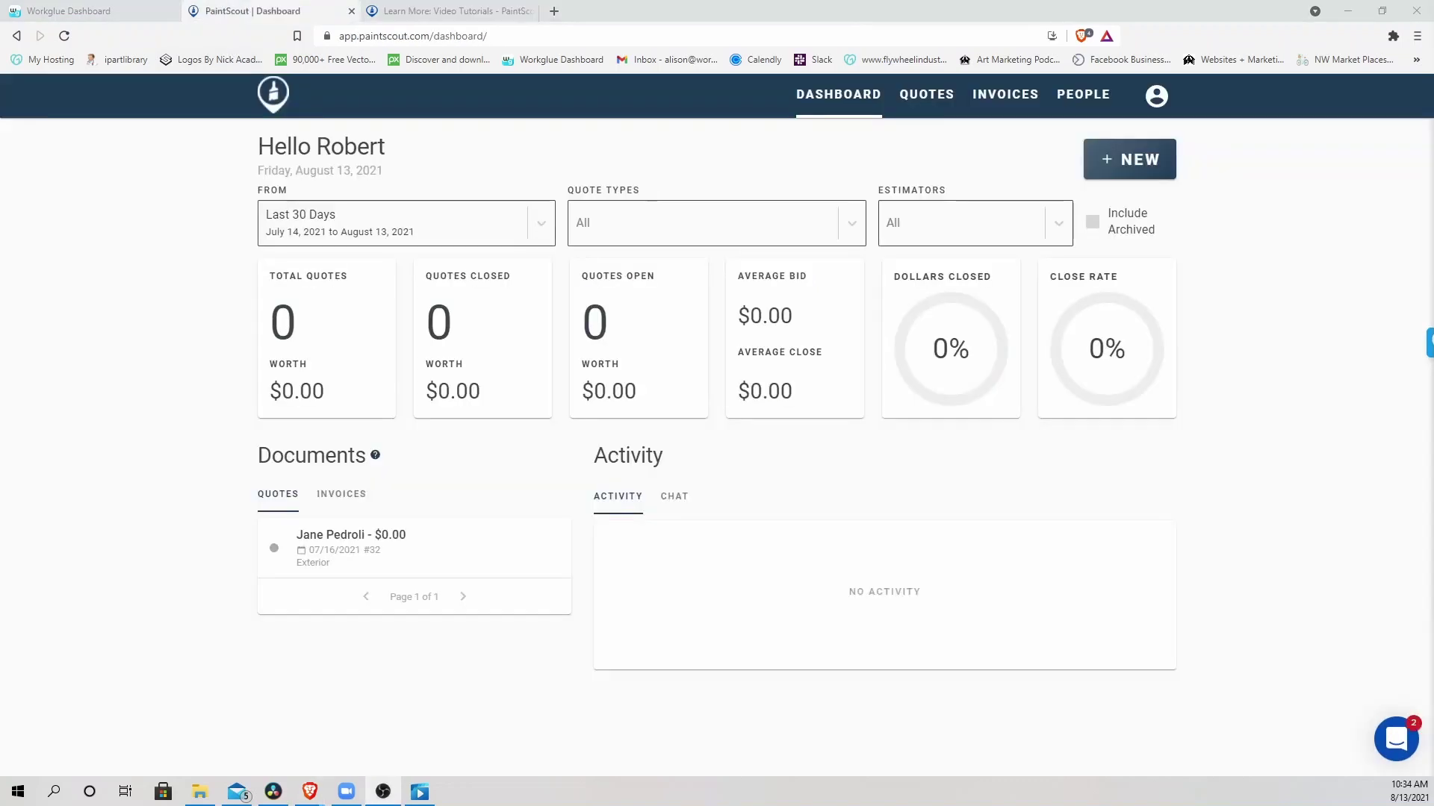
click(1157, 97)
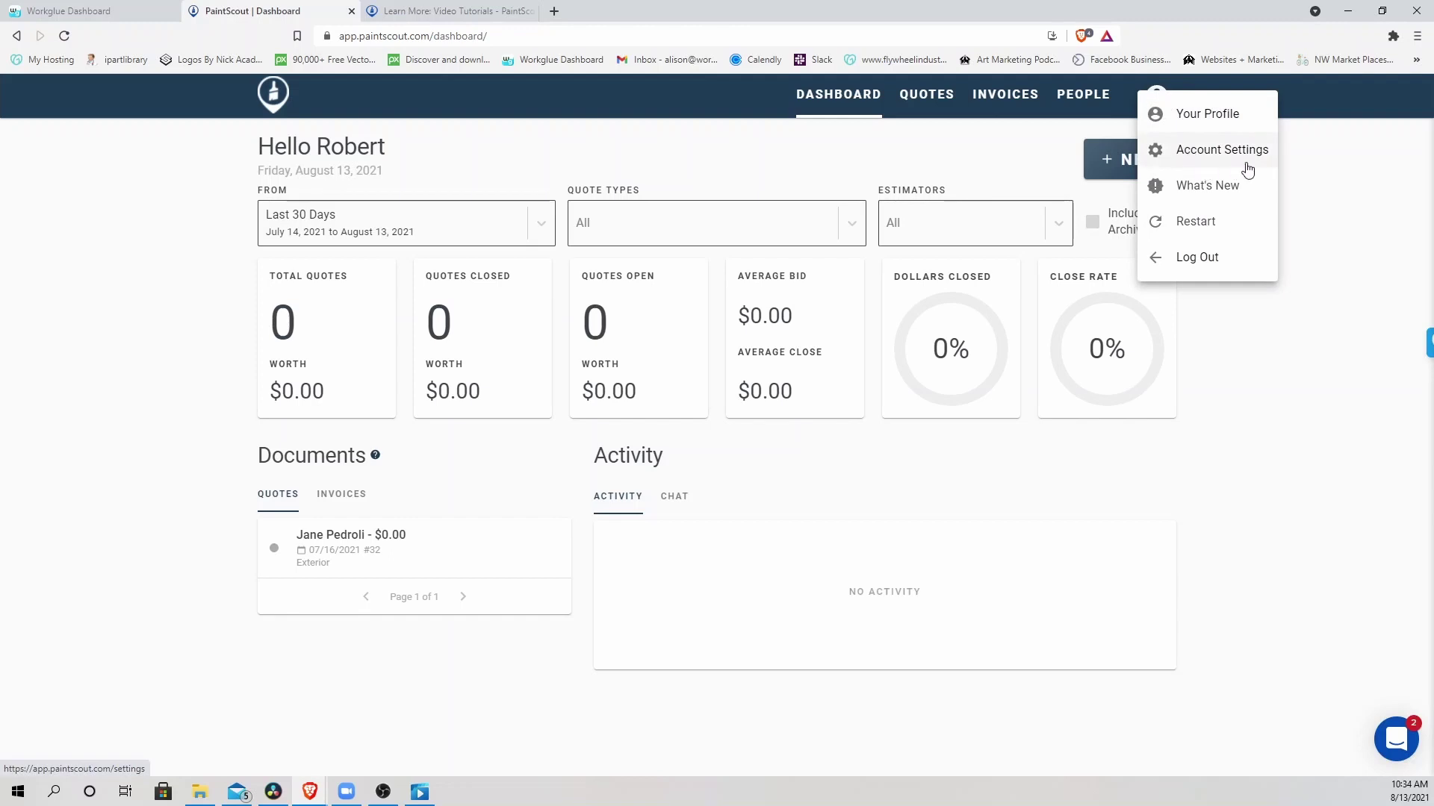
click(1210, 117)
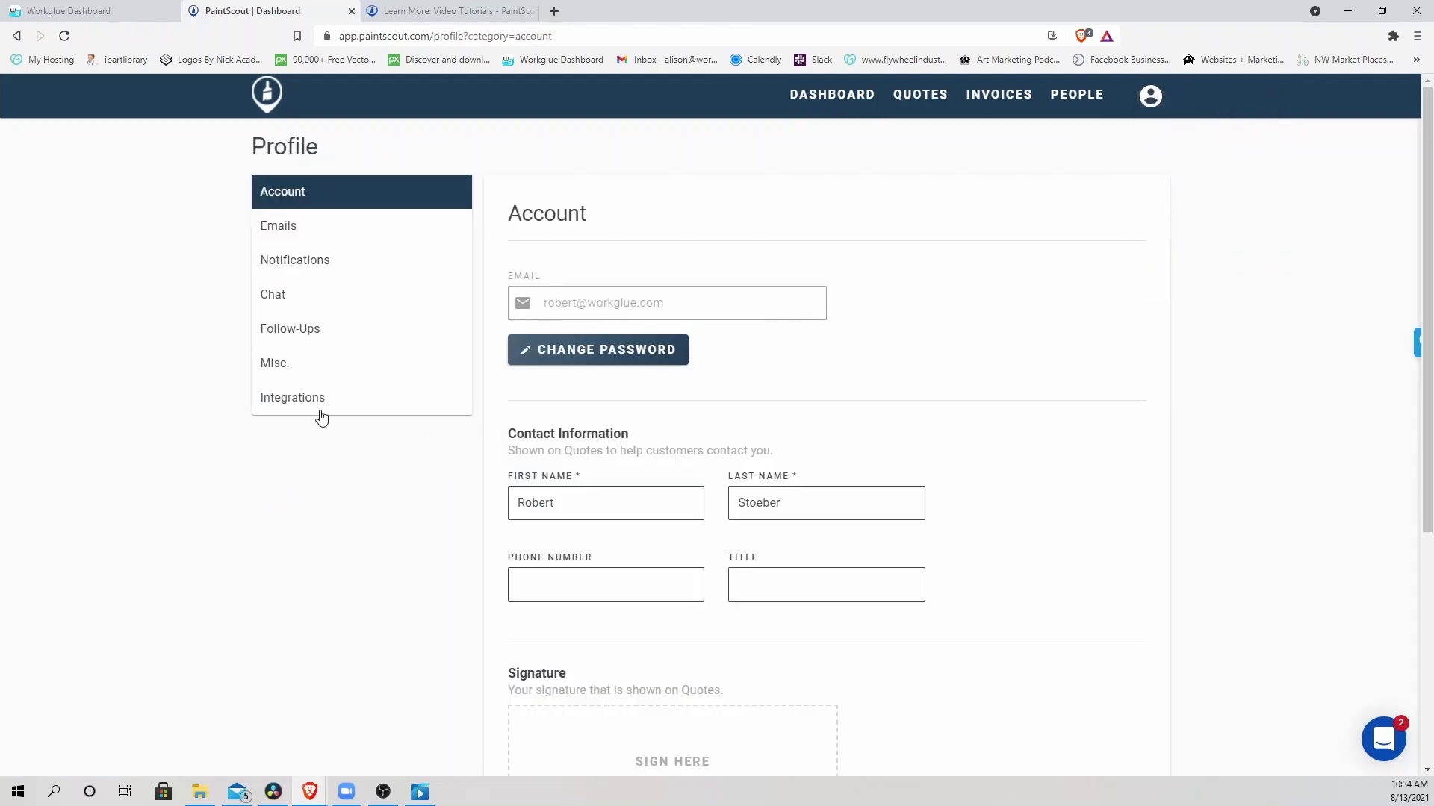
click(312, 404)
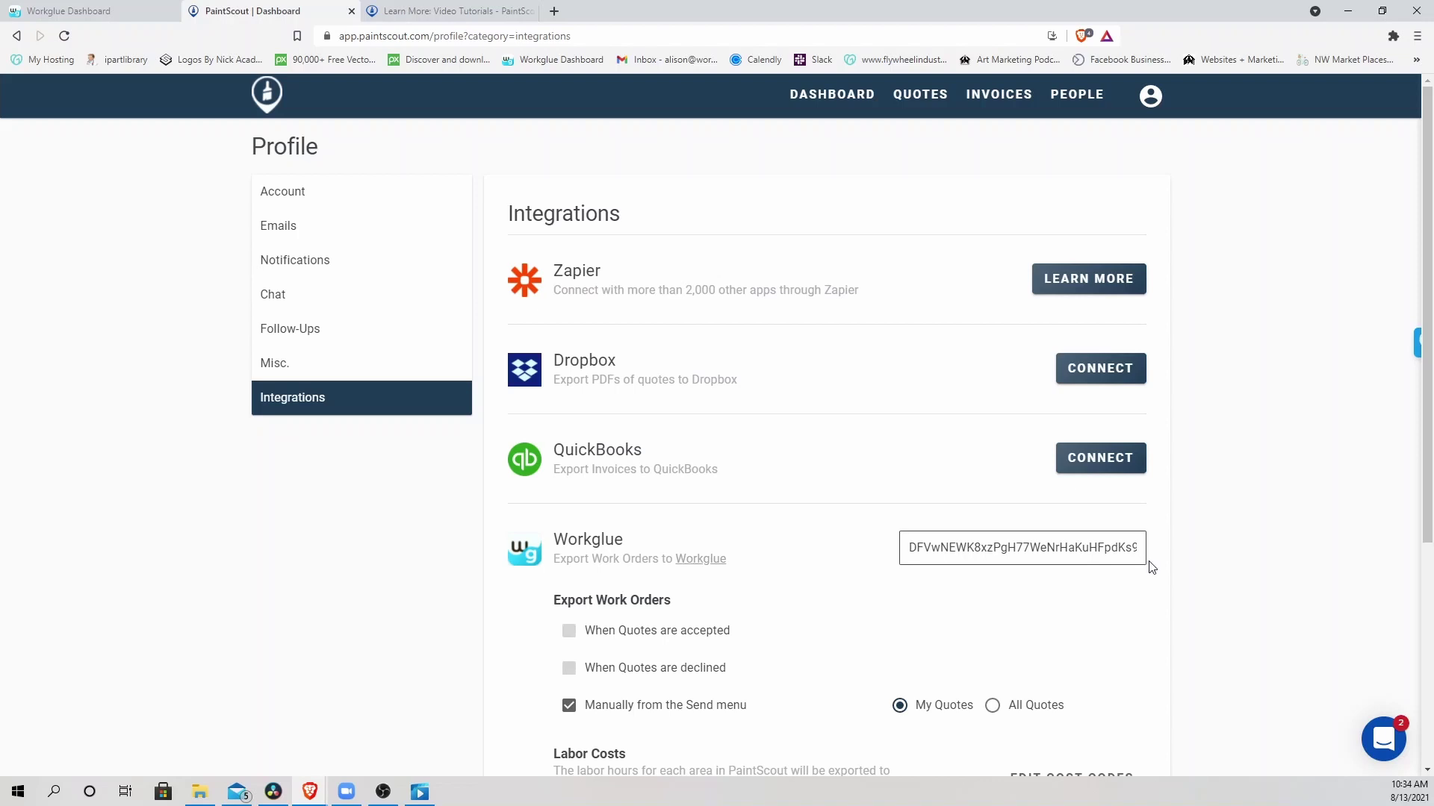
scroll(1152, 569, down, 3)
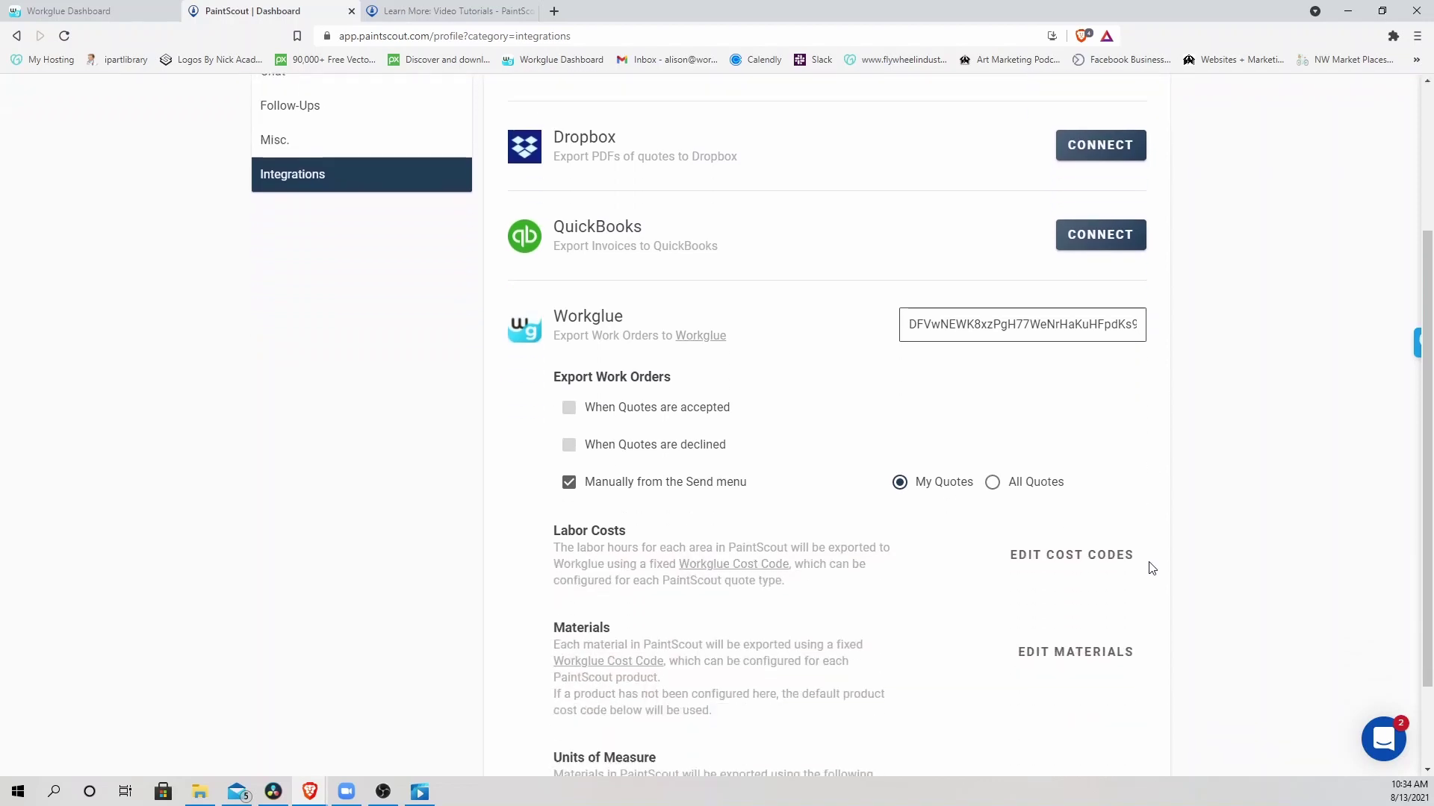
scroll(1152, 569, down, 1)
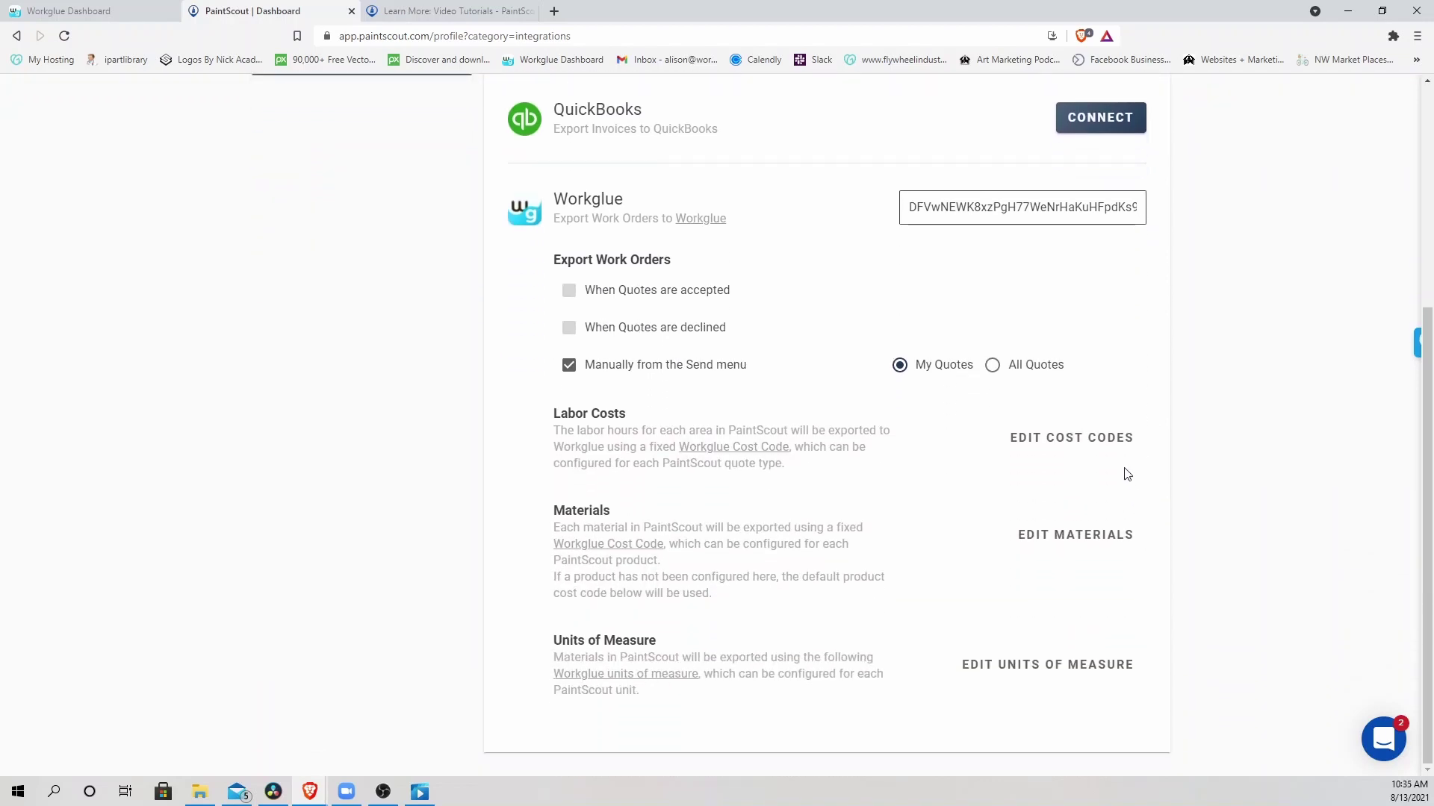
Expand and review the Workglue labor cost code, material cost code and unit-of-measure mappings.
click(1121, 439)
scroll(1202, 525, down, 2)
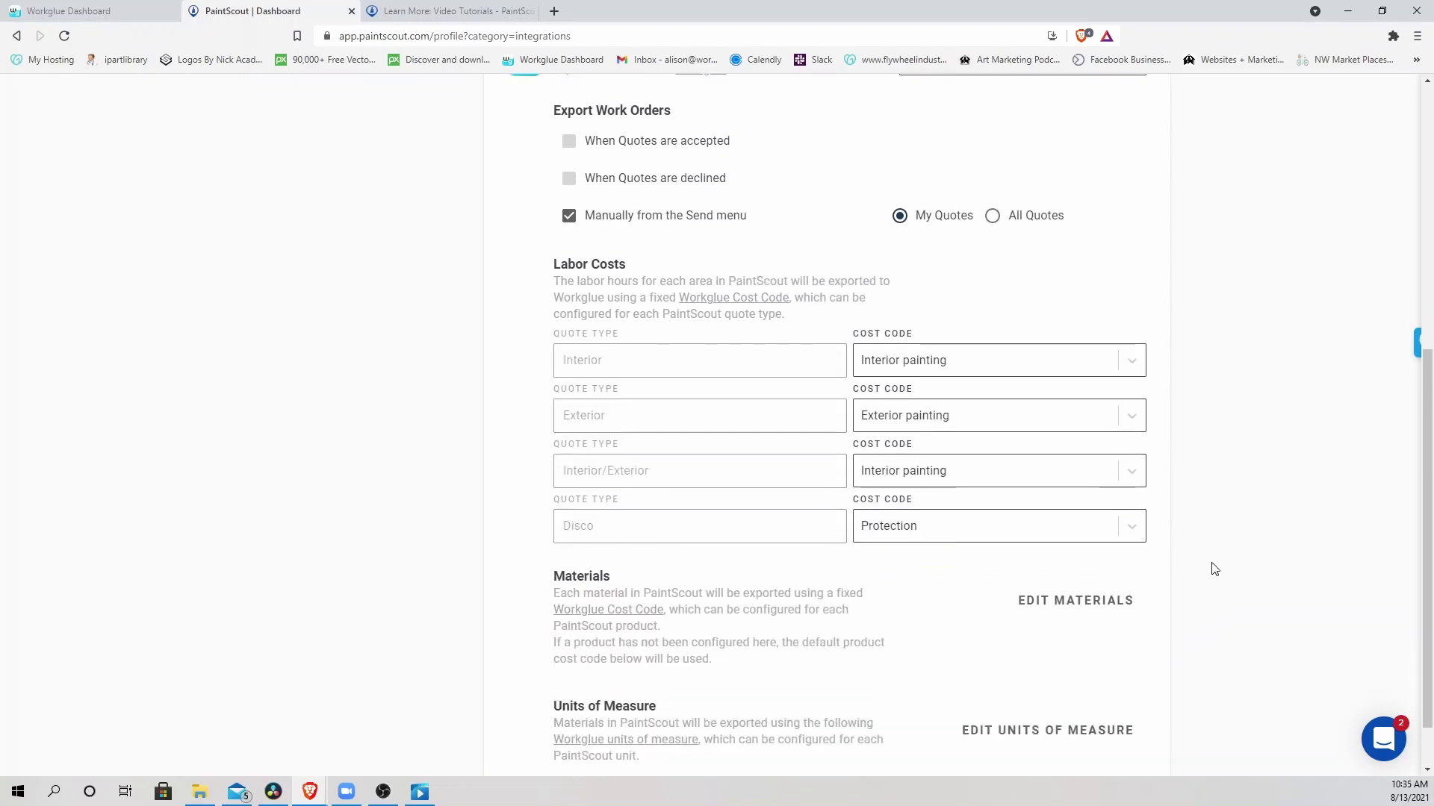
scroll(1187, 571, down, 1)
click(1128, 539)
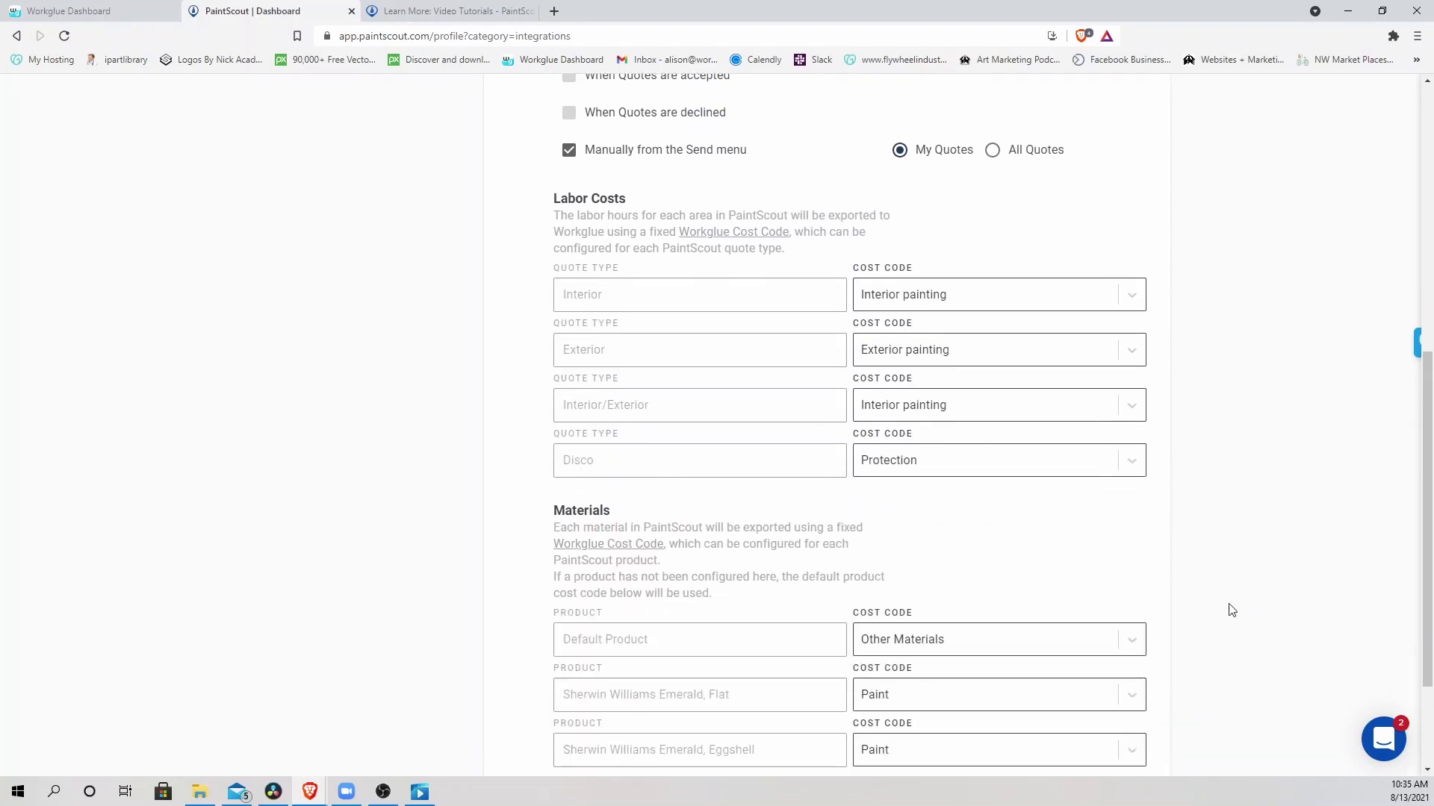
scroll(1228, 604, down, 2)
click(1130, 666)
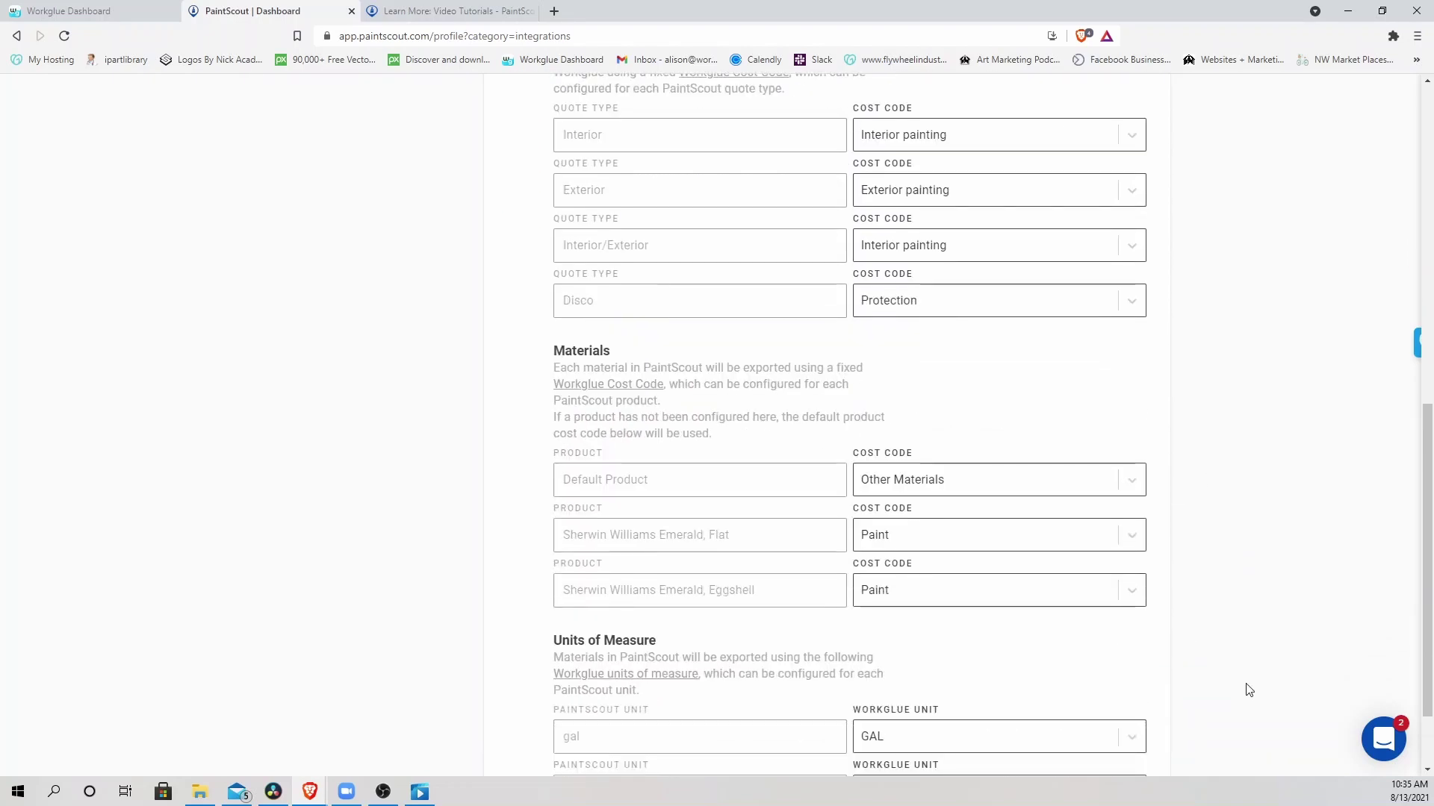
scroll(1243, 687, down, 2)
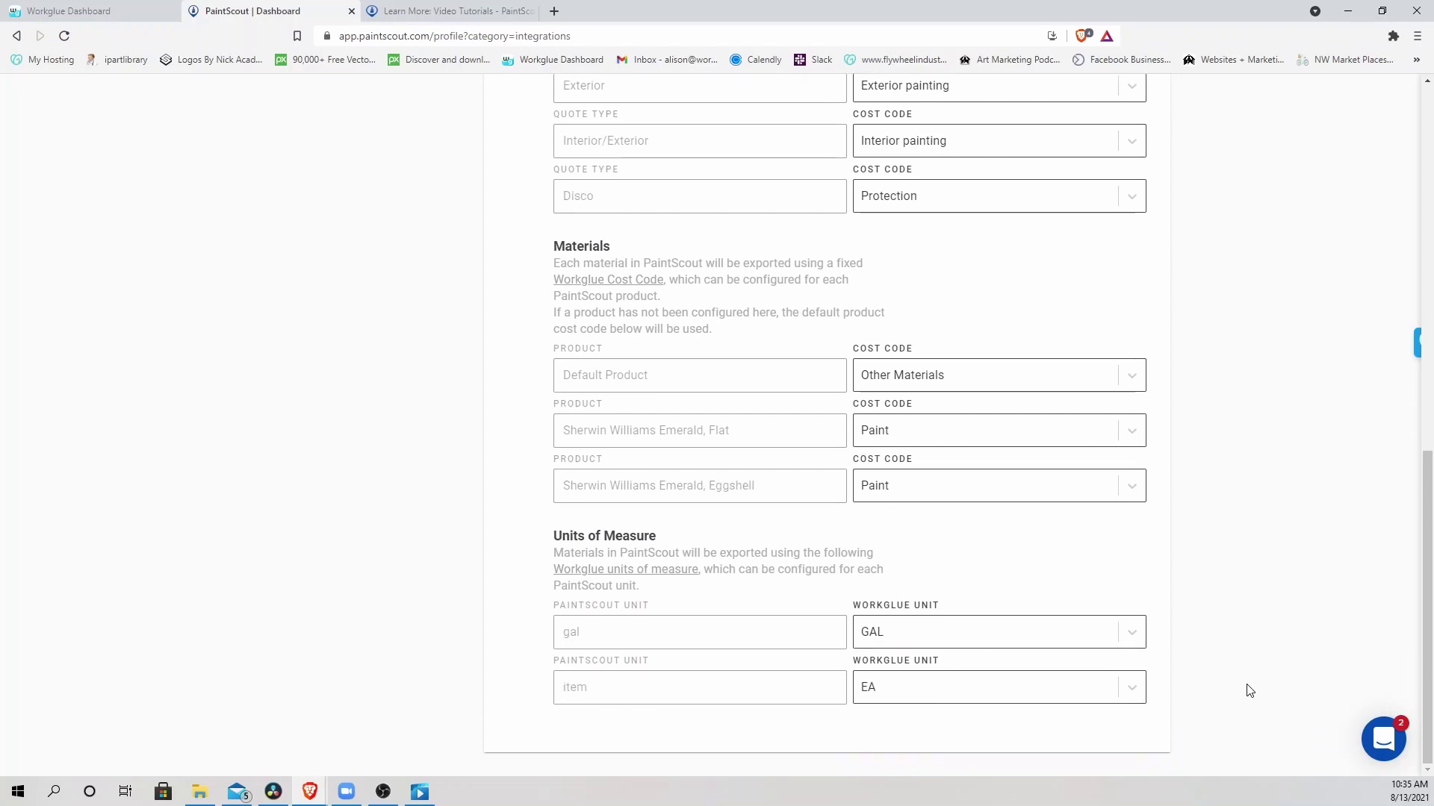
scroll(1249, 690, up, 6)
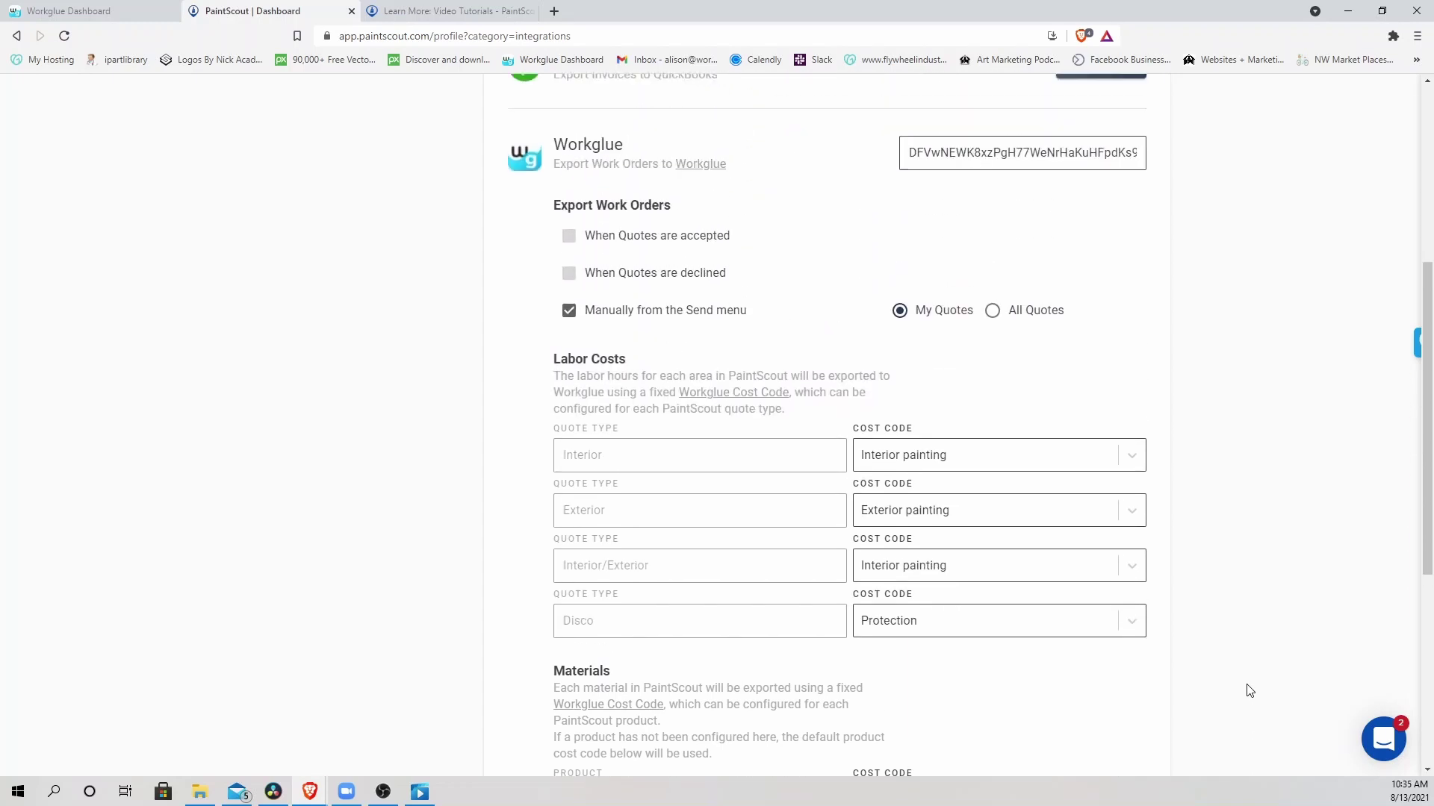
scroll(1250, 691, up, 1)
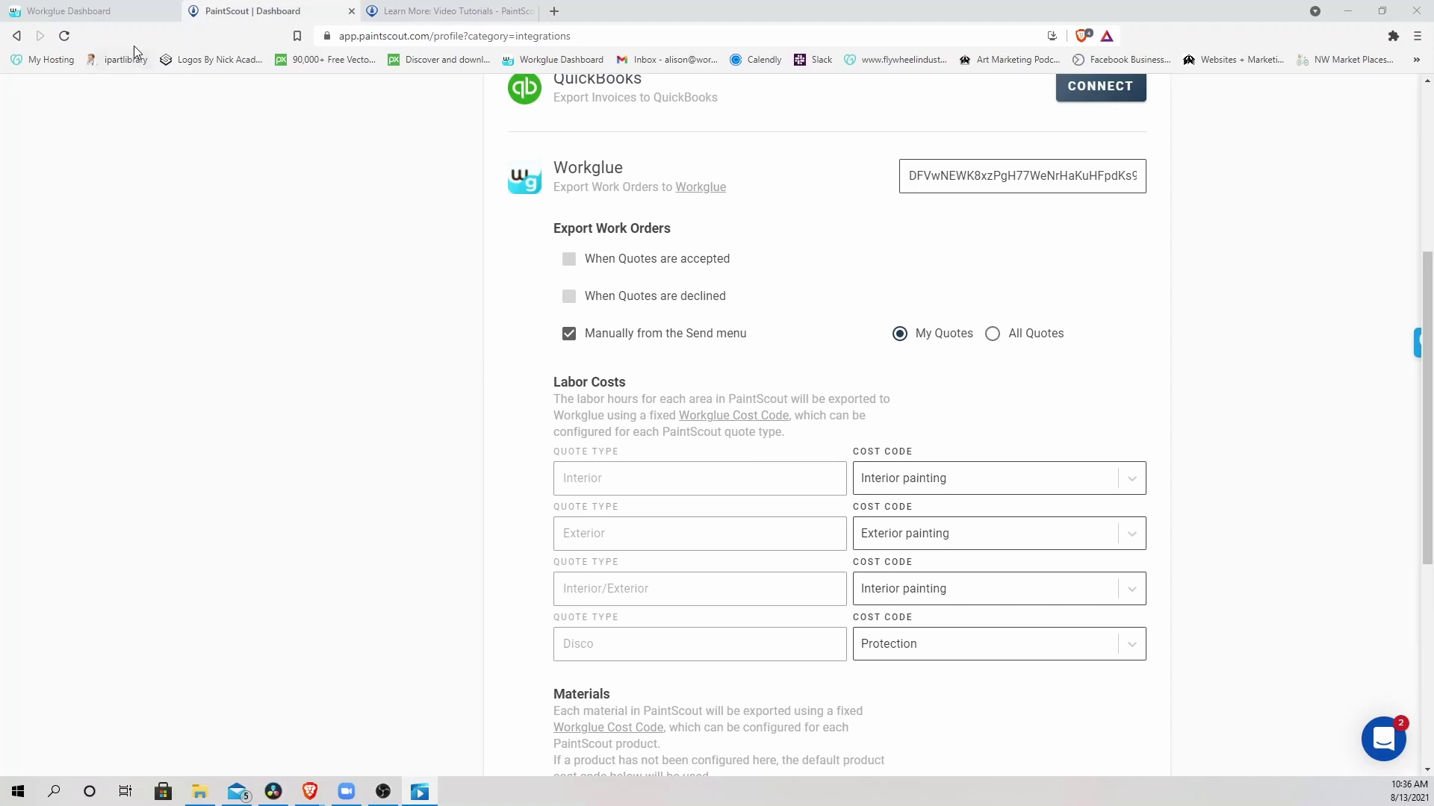
Open Workglue's Add New Lead/Job form from Leads/Bids.
click(113, 16)
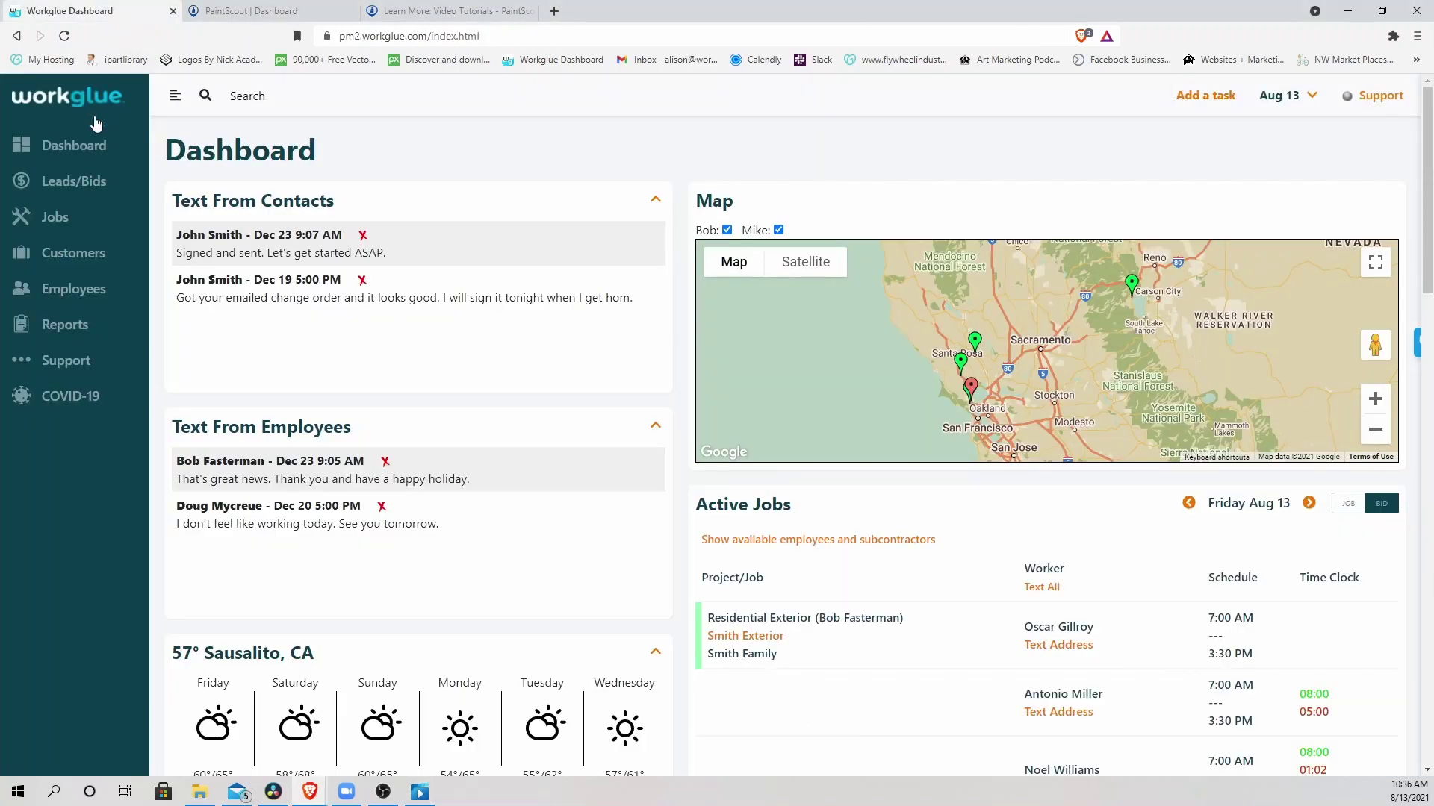
click(89, 185)
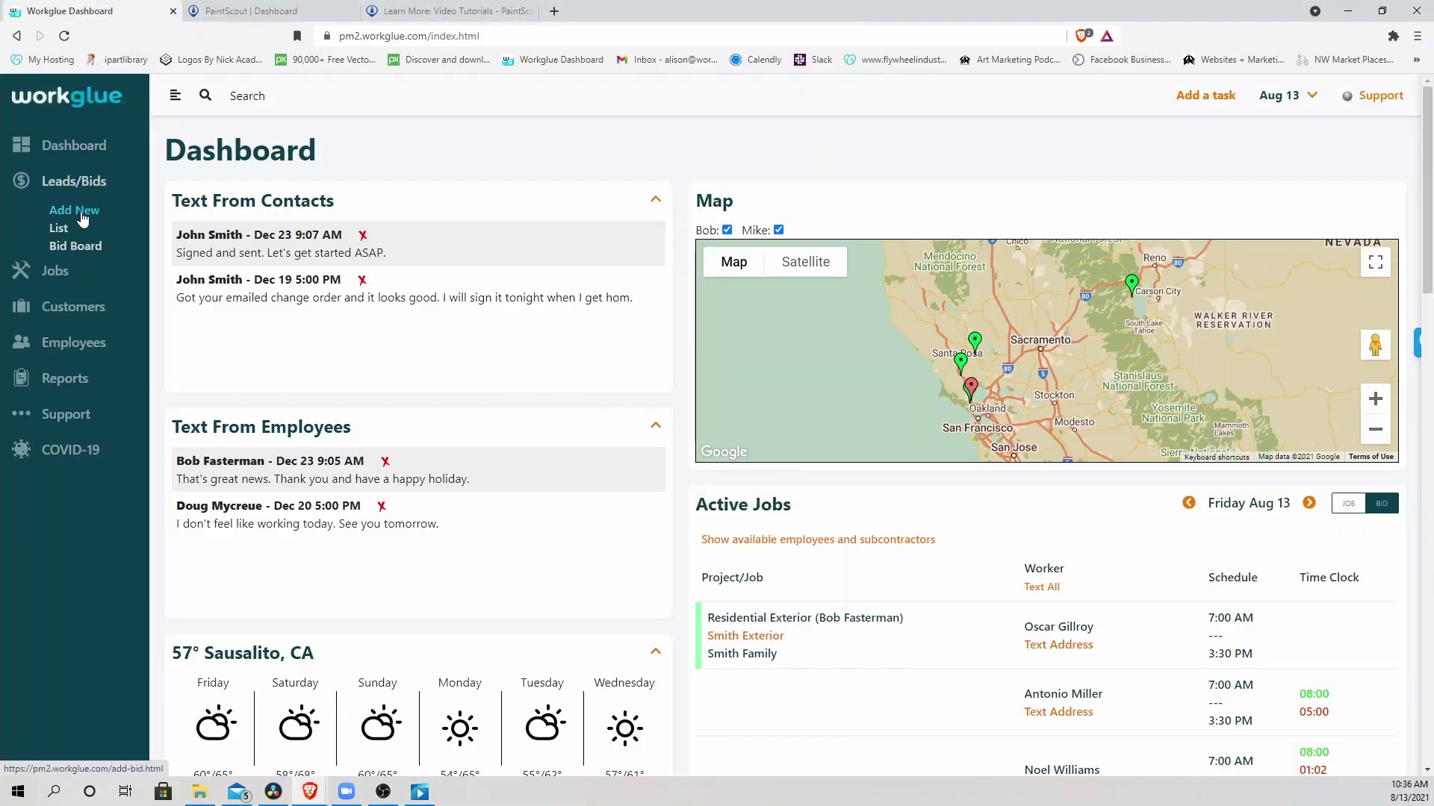
click(77, 211)
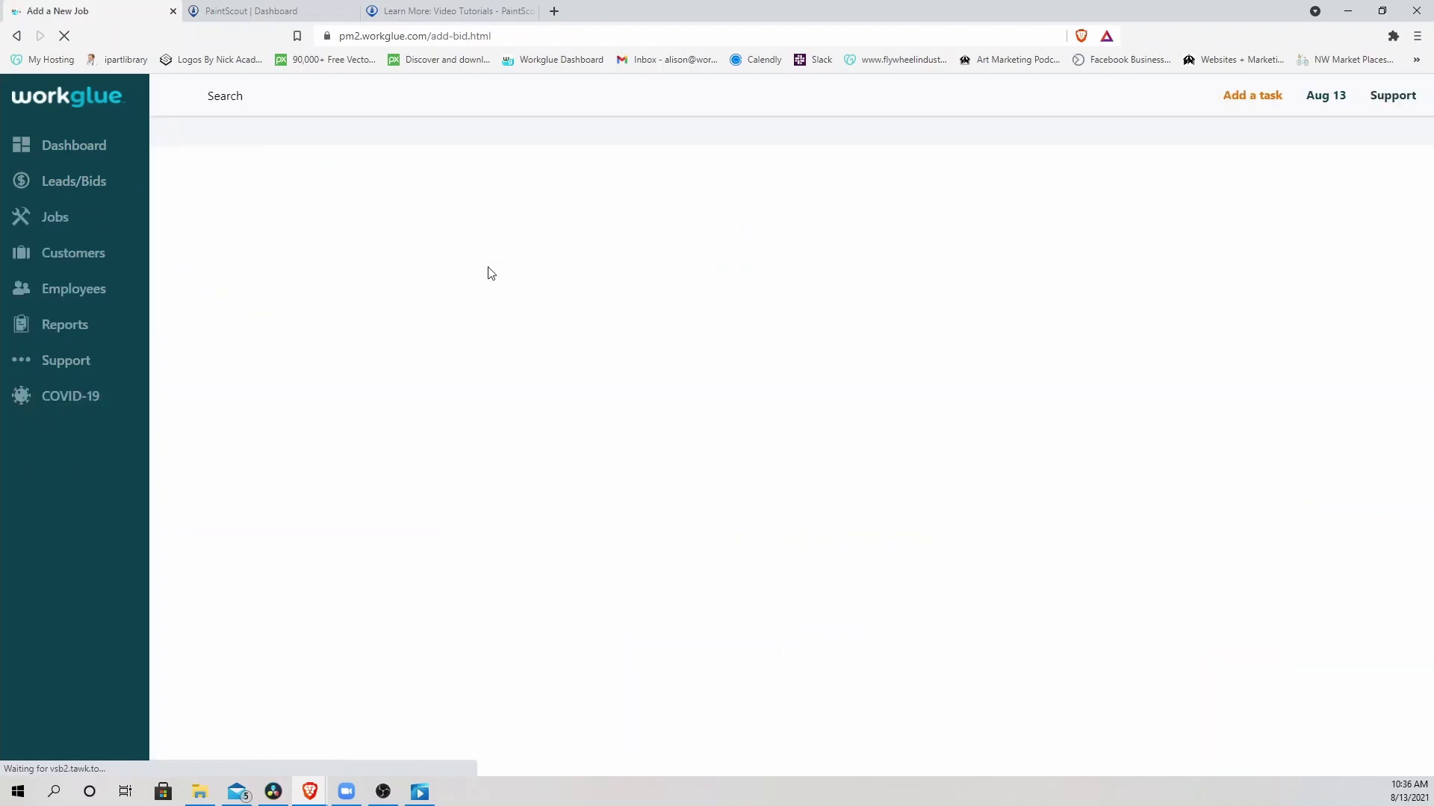
Autofill the saved contact's details and address, and name the job Sunny Day Exteriors.
click(458, 236)
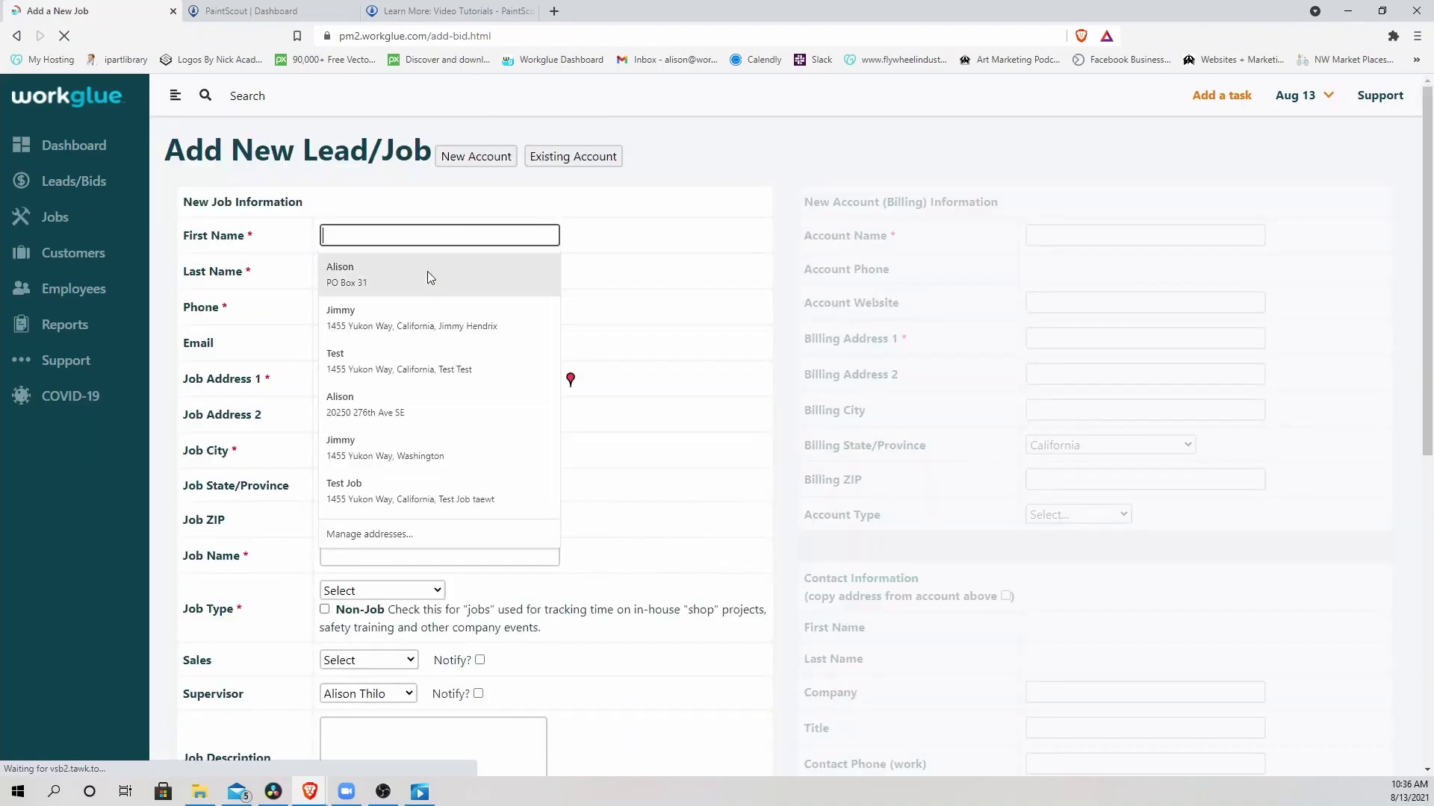
click(388, 323)
scroll(463, 445, down, 2)
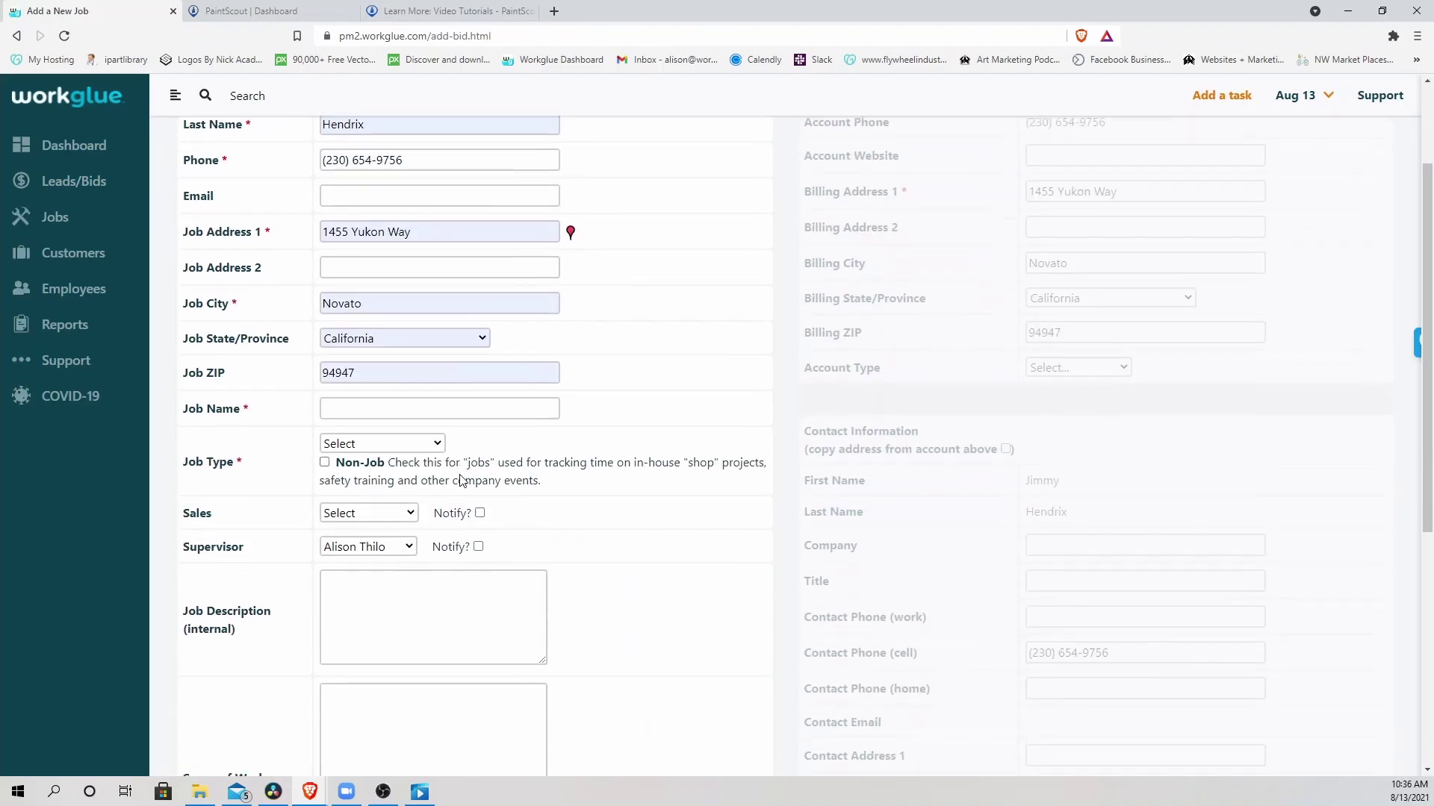
click(411, 407)
click(392, 463)
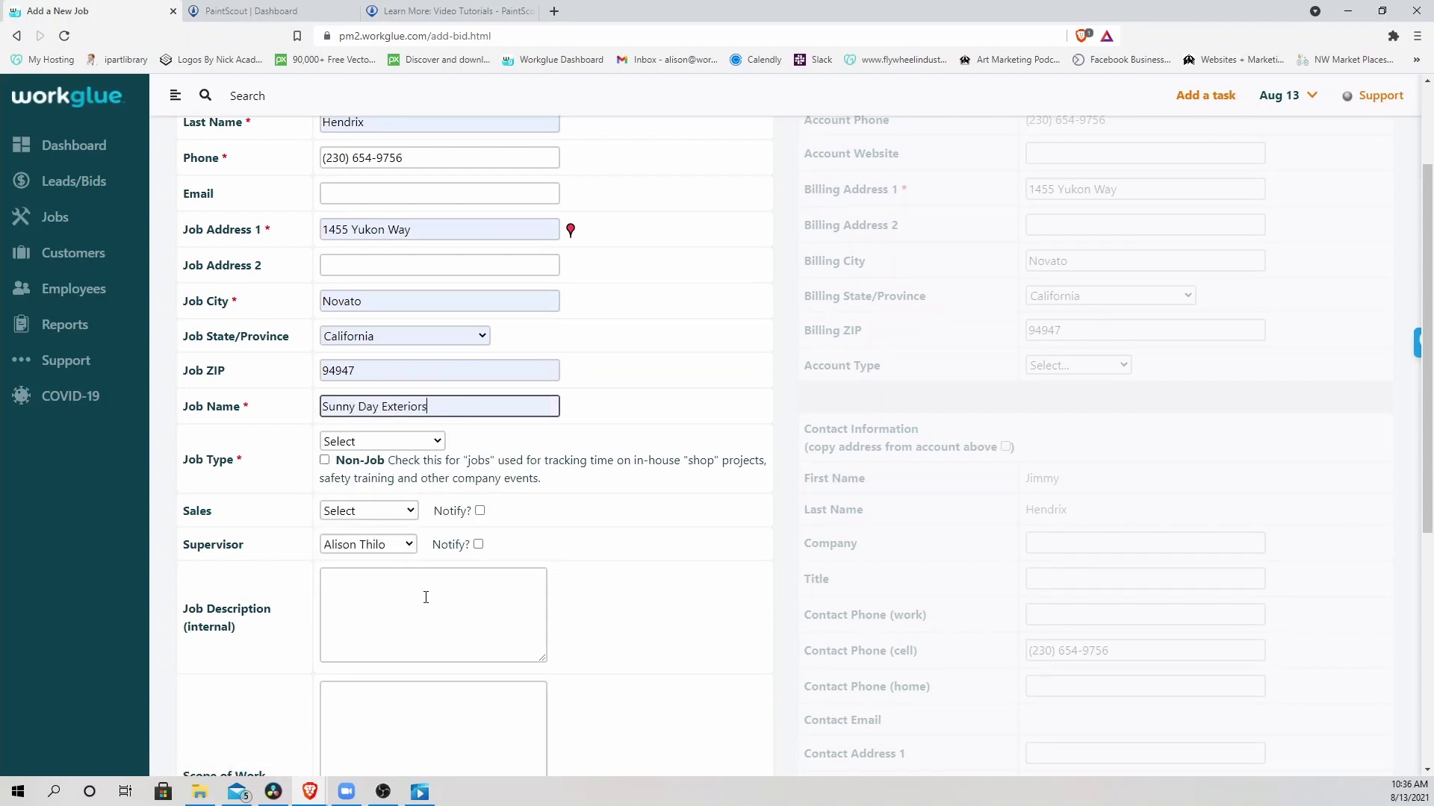
scroll(425, 597, down, 3)
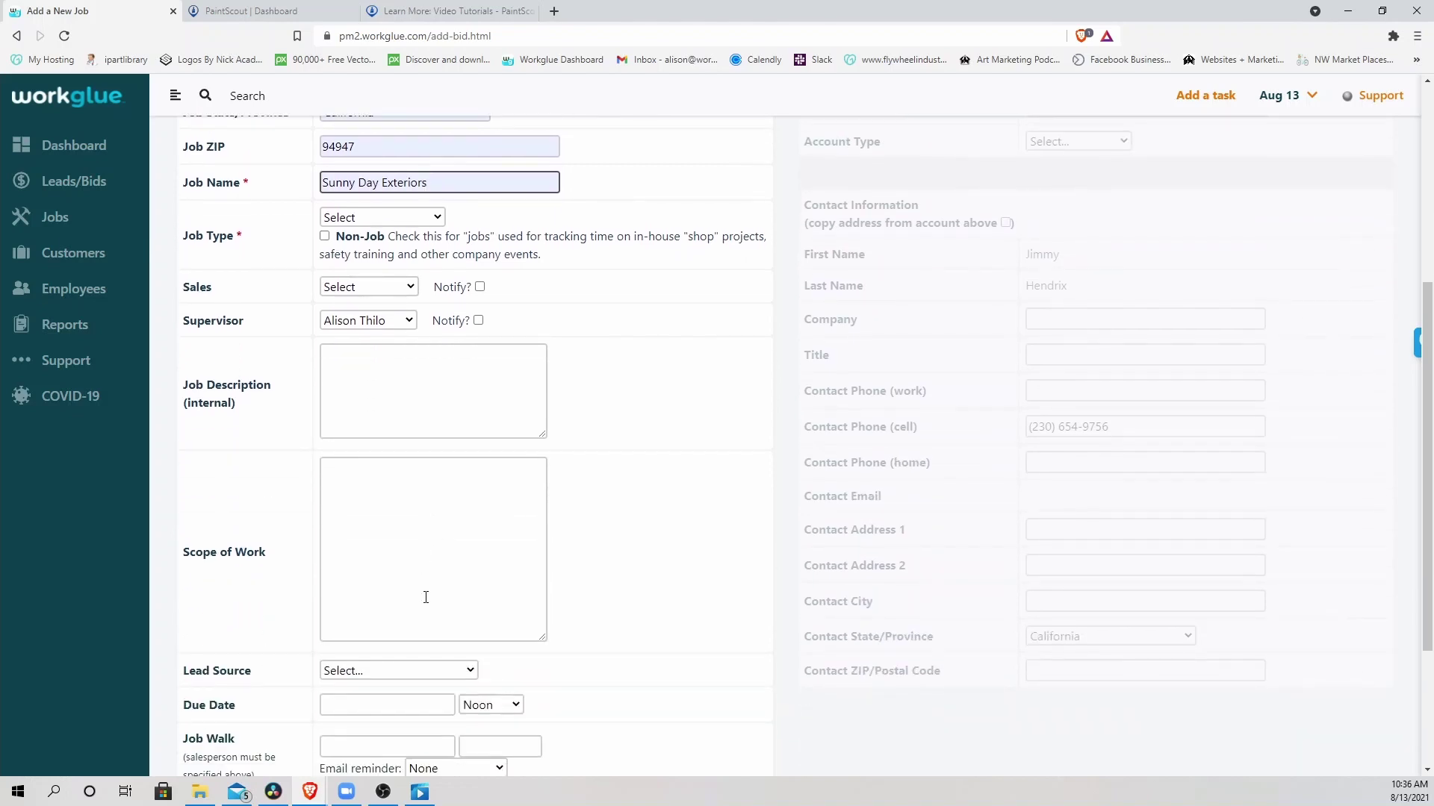
Set the job type to Commercial Exterior.
click(436, 220)
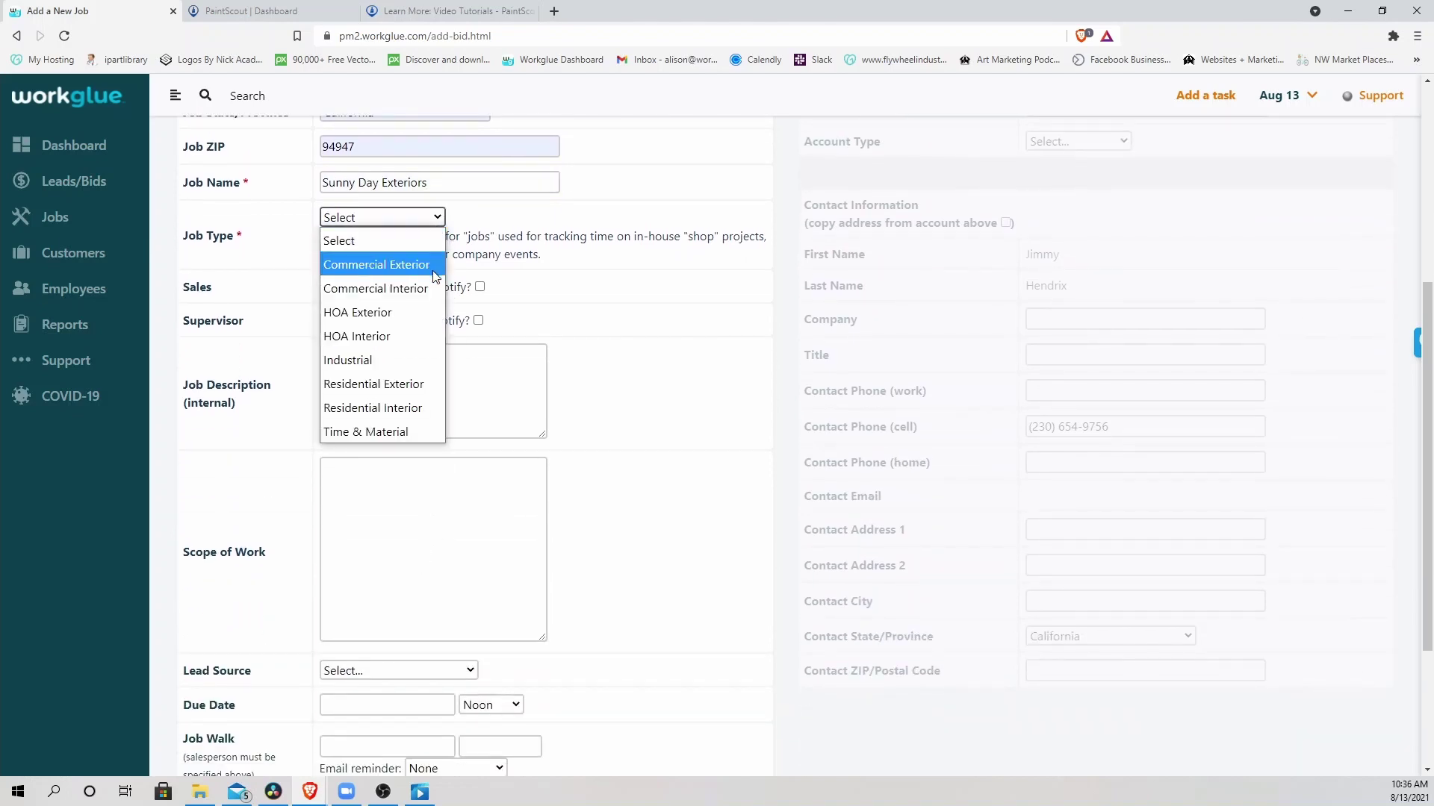
click(436, 274)
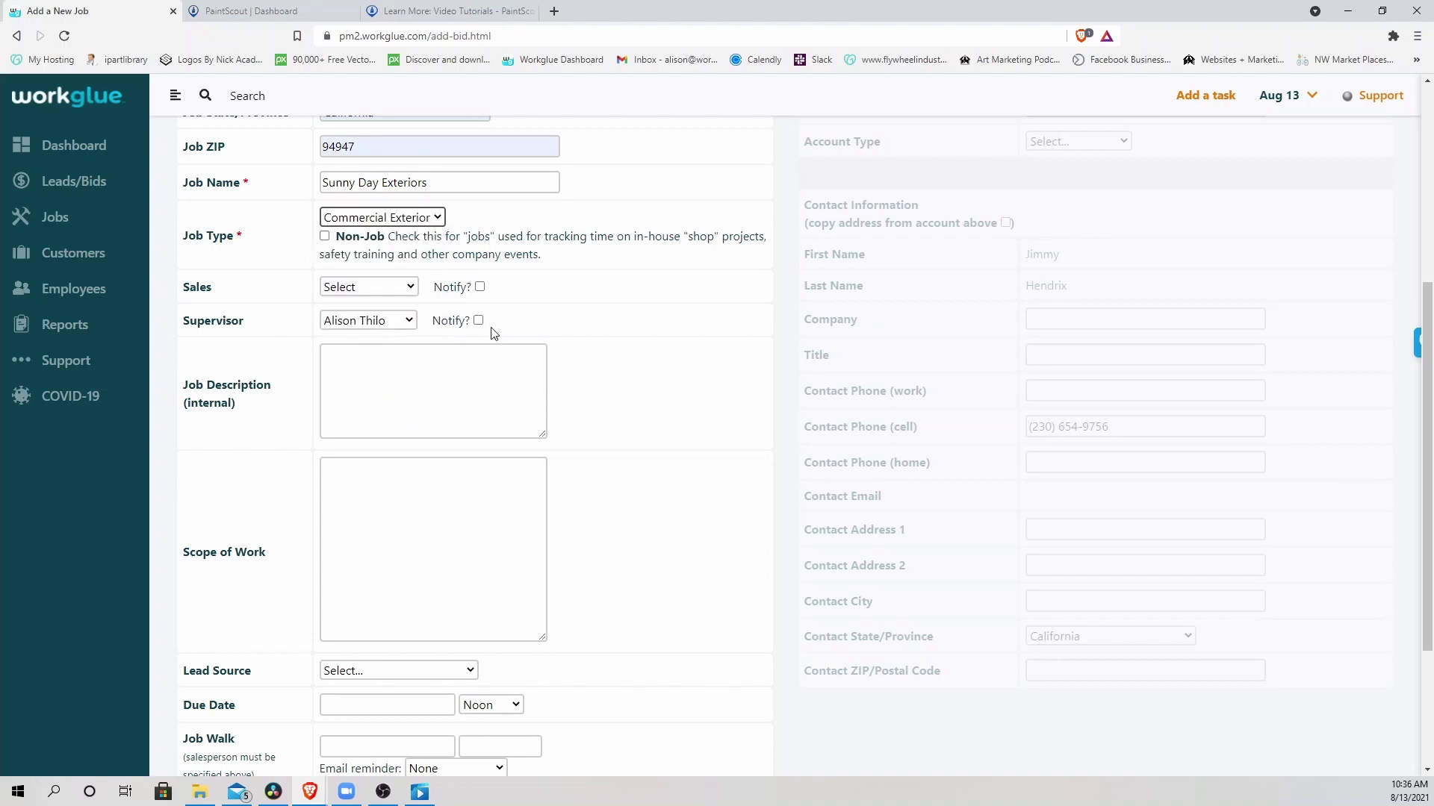
scroll(571, 459, down, 1)
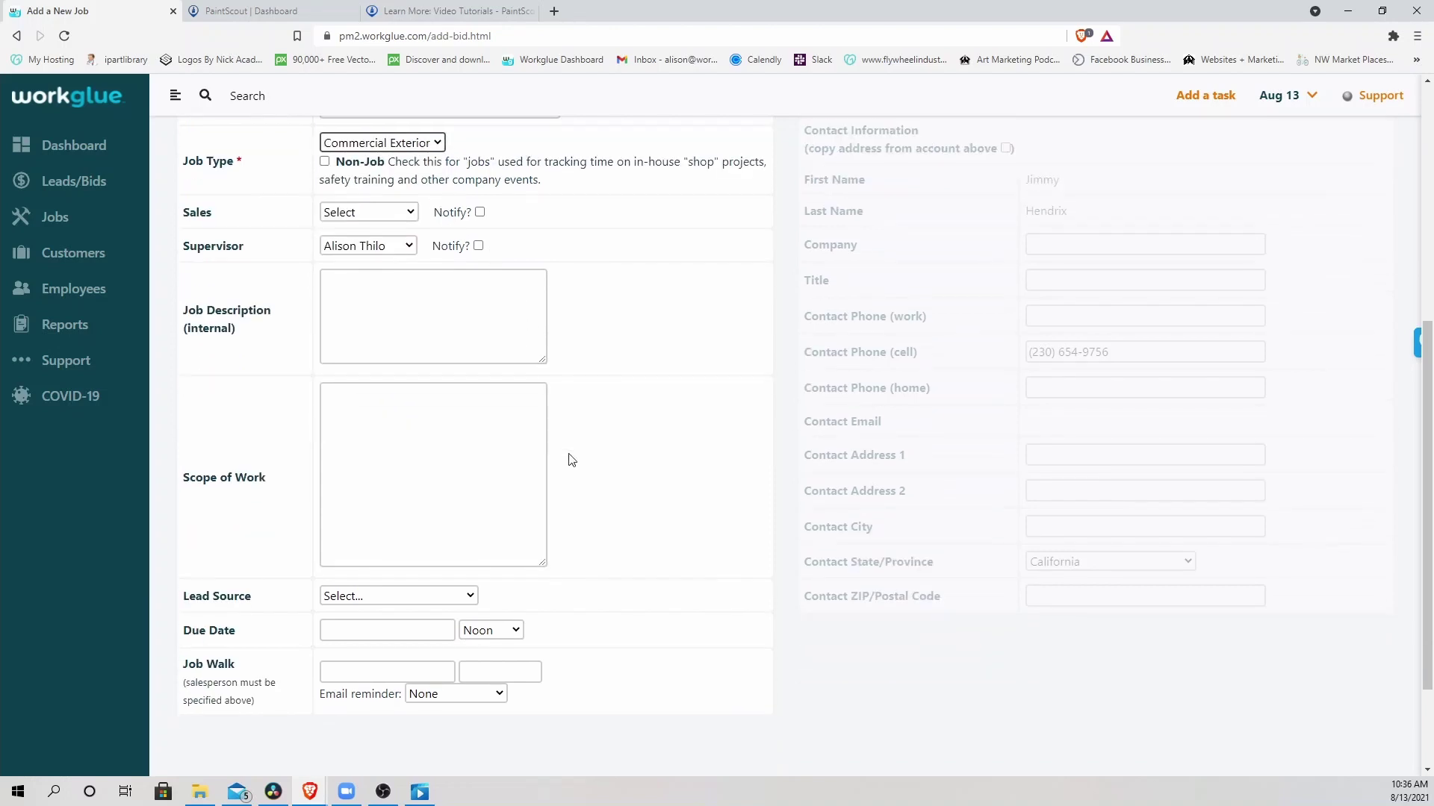
Enter 'Leave blank' as both the internal job description and the scope of work.
click(515, 342)
text(Leagve blank)
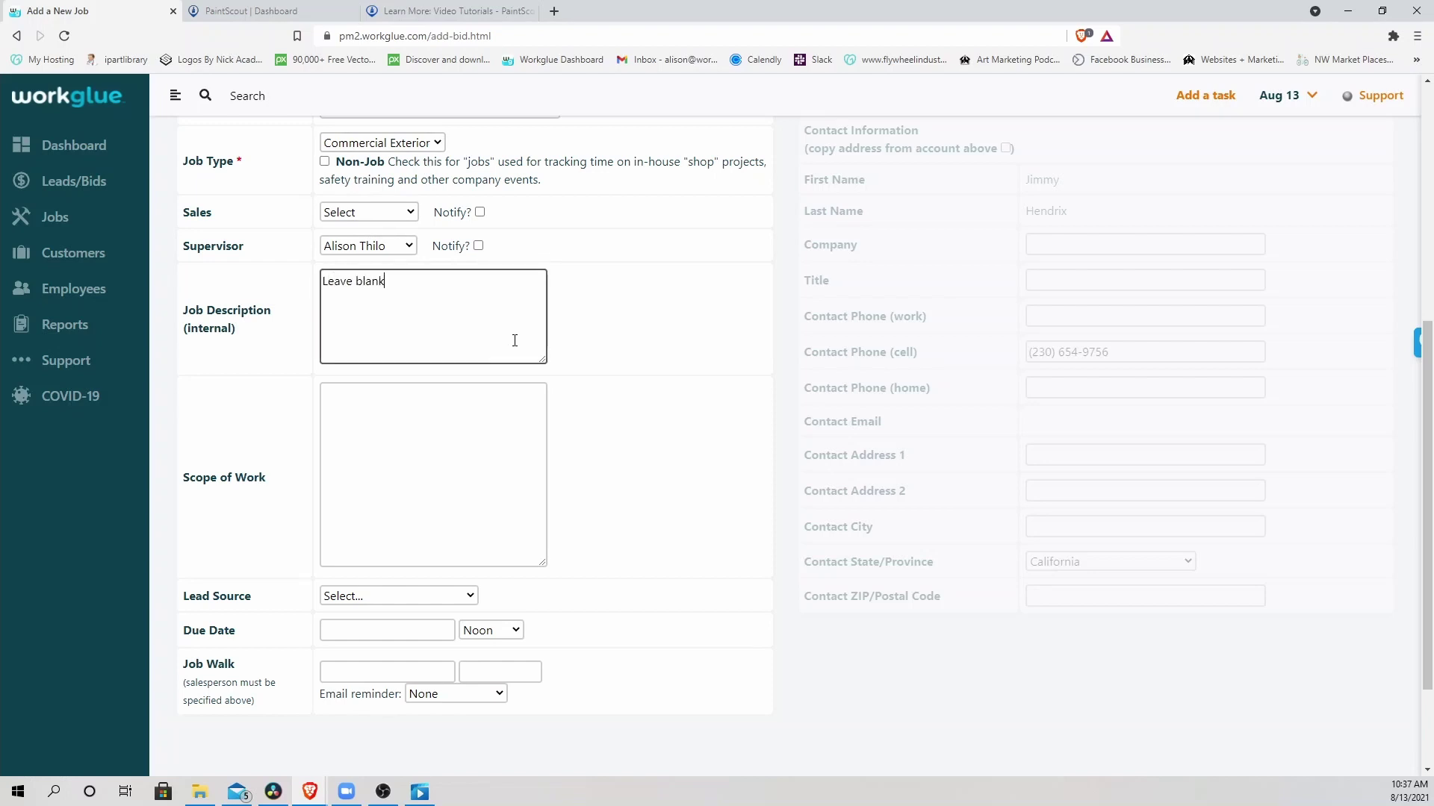
click(498, 434)
text(Leave blank)
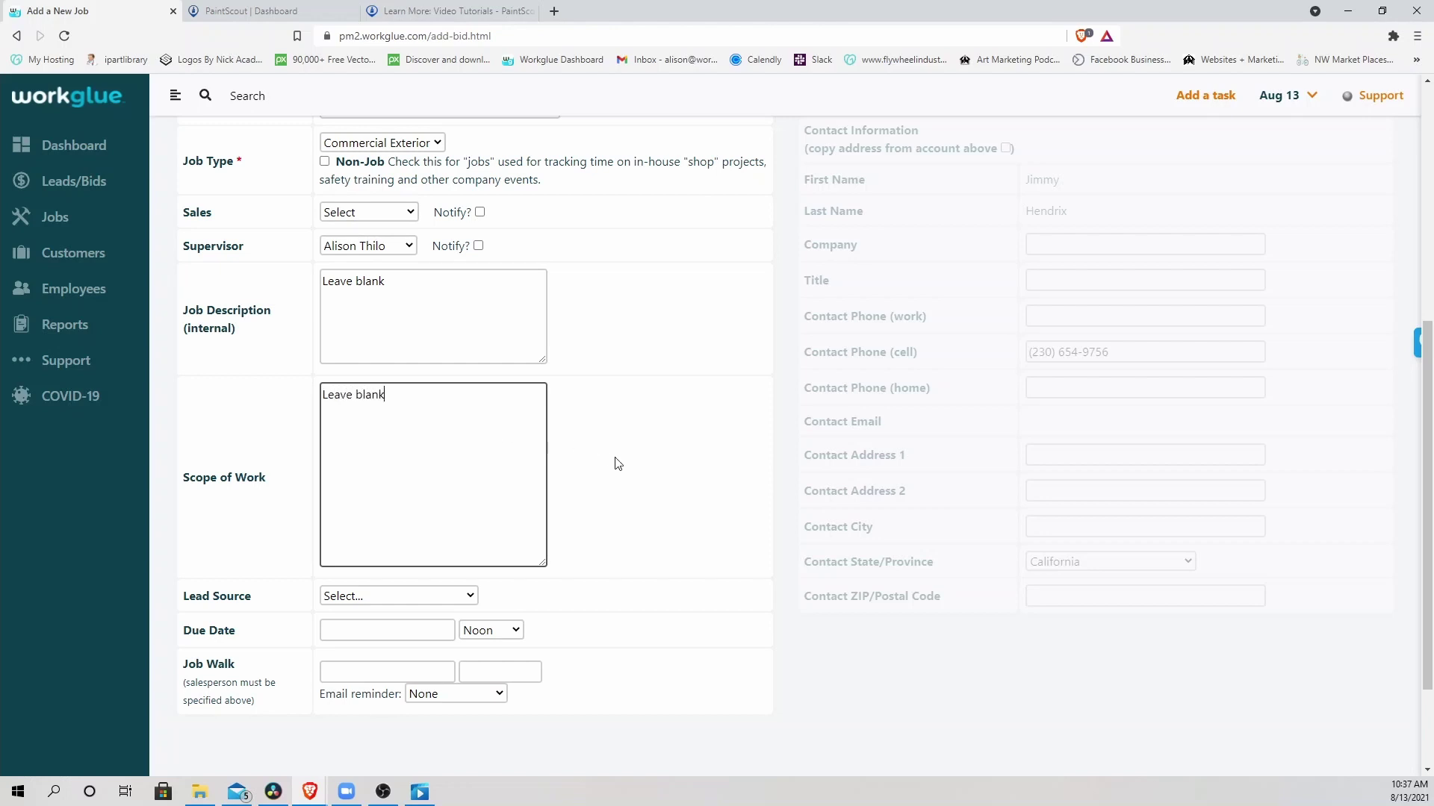
scroll(617, 463, down, 2)
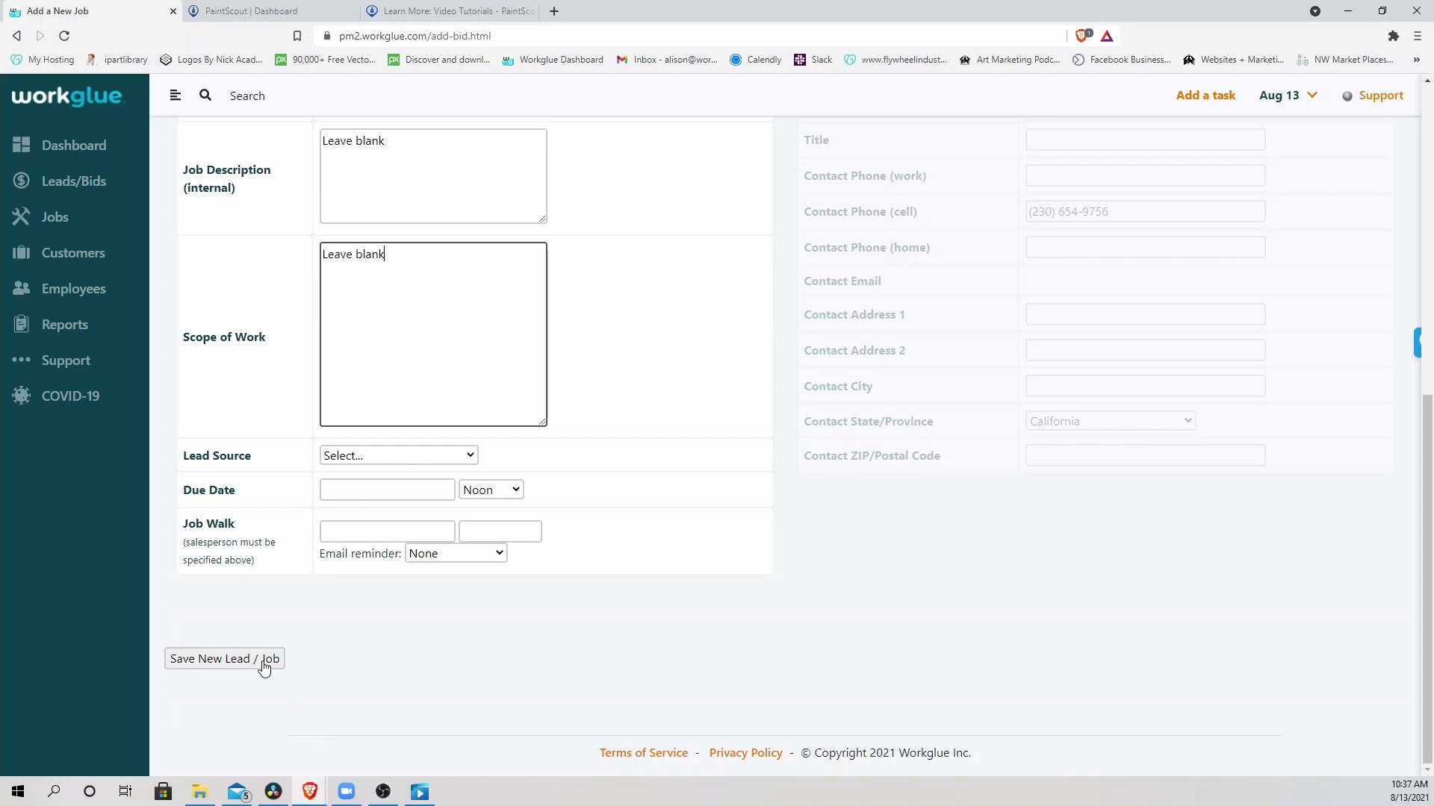
Save the Sunny Day Exteriors lead as job 15201 and view its empty Original Estimate.
click(264, 661)
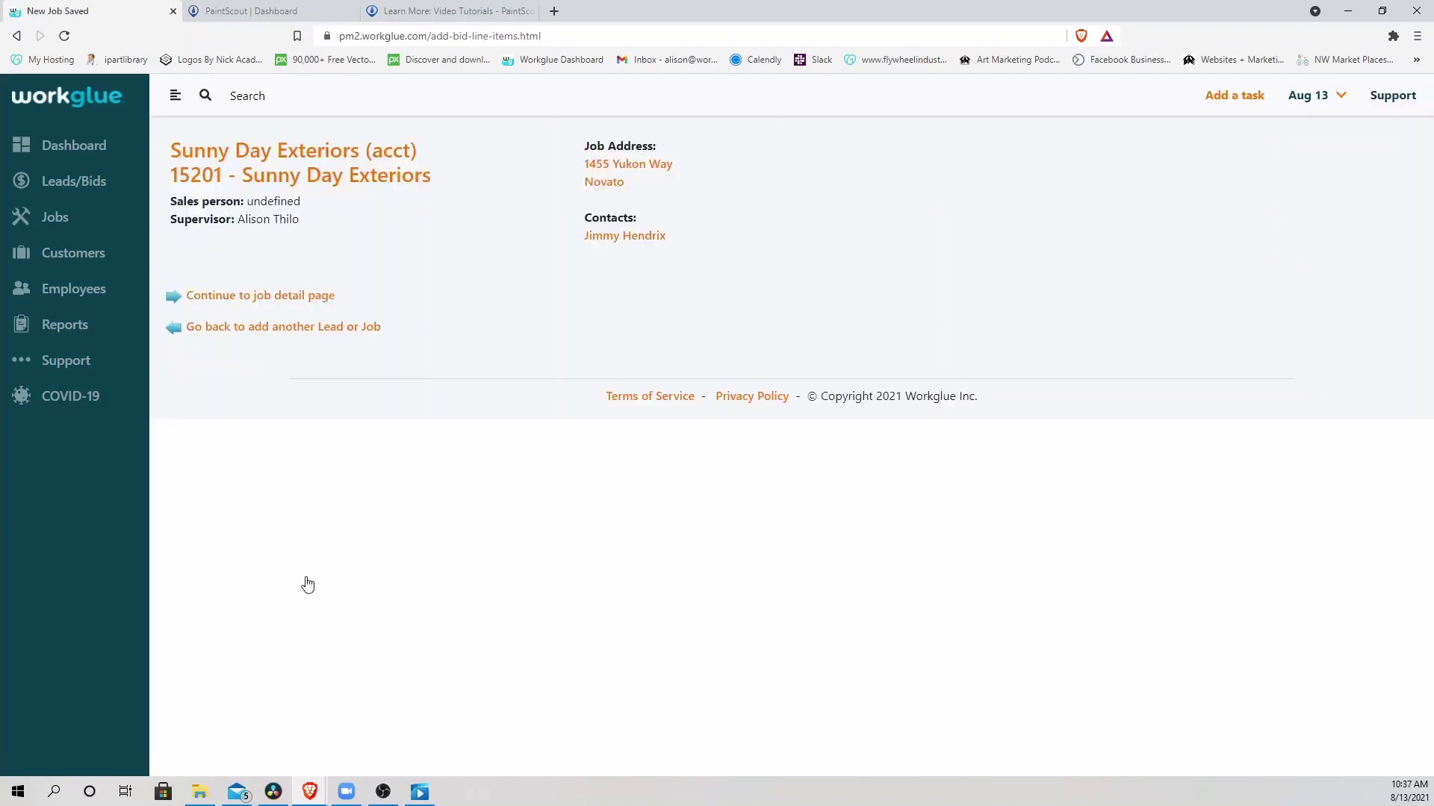
click(297, 297)
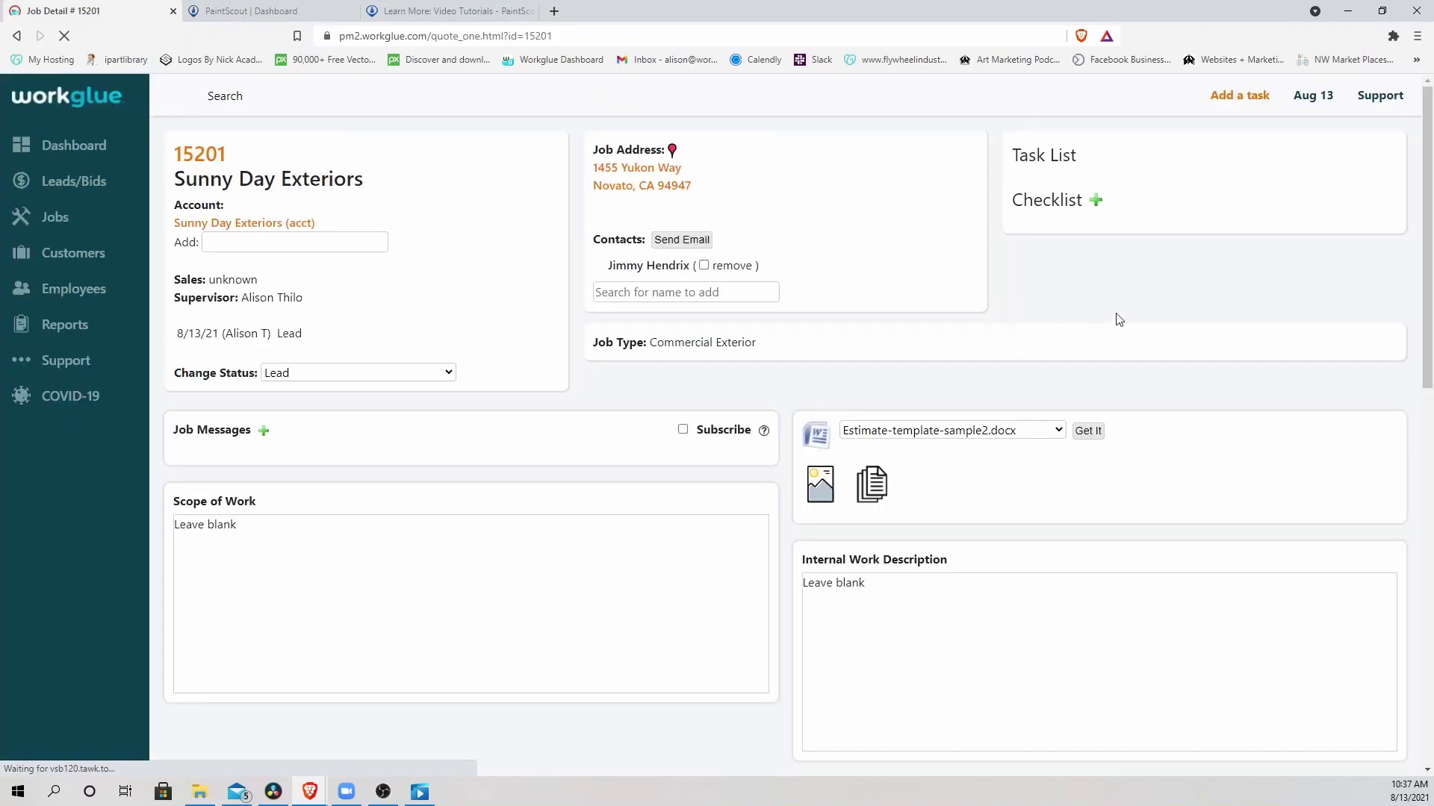
scroll(1148, 317, down, 7)
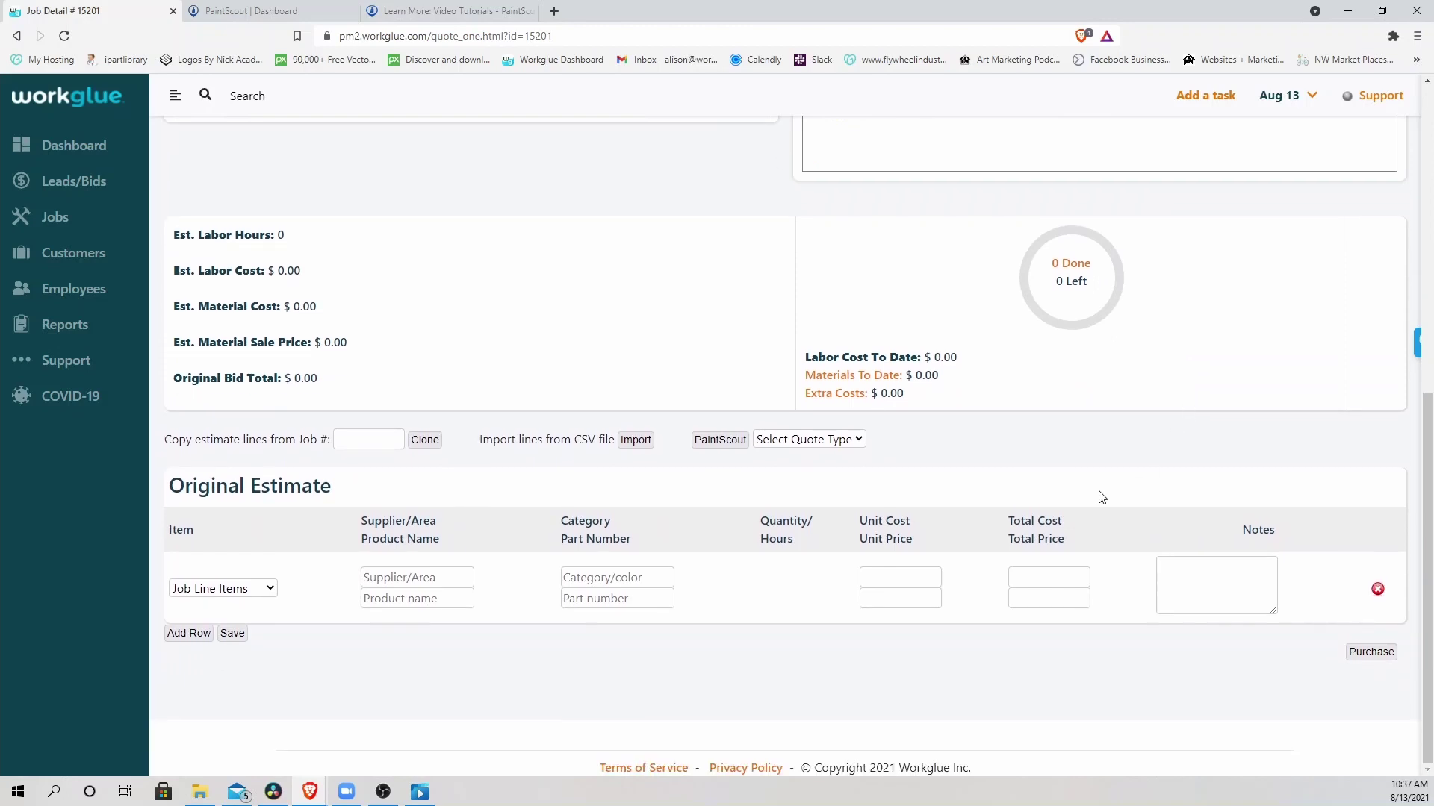
Choose Exterior as the quote type and start the Exterior Quote in PaintScout.
click(860, 440)
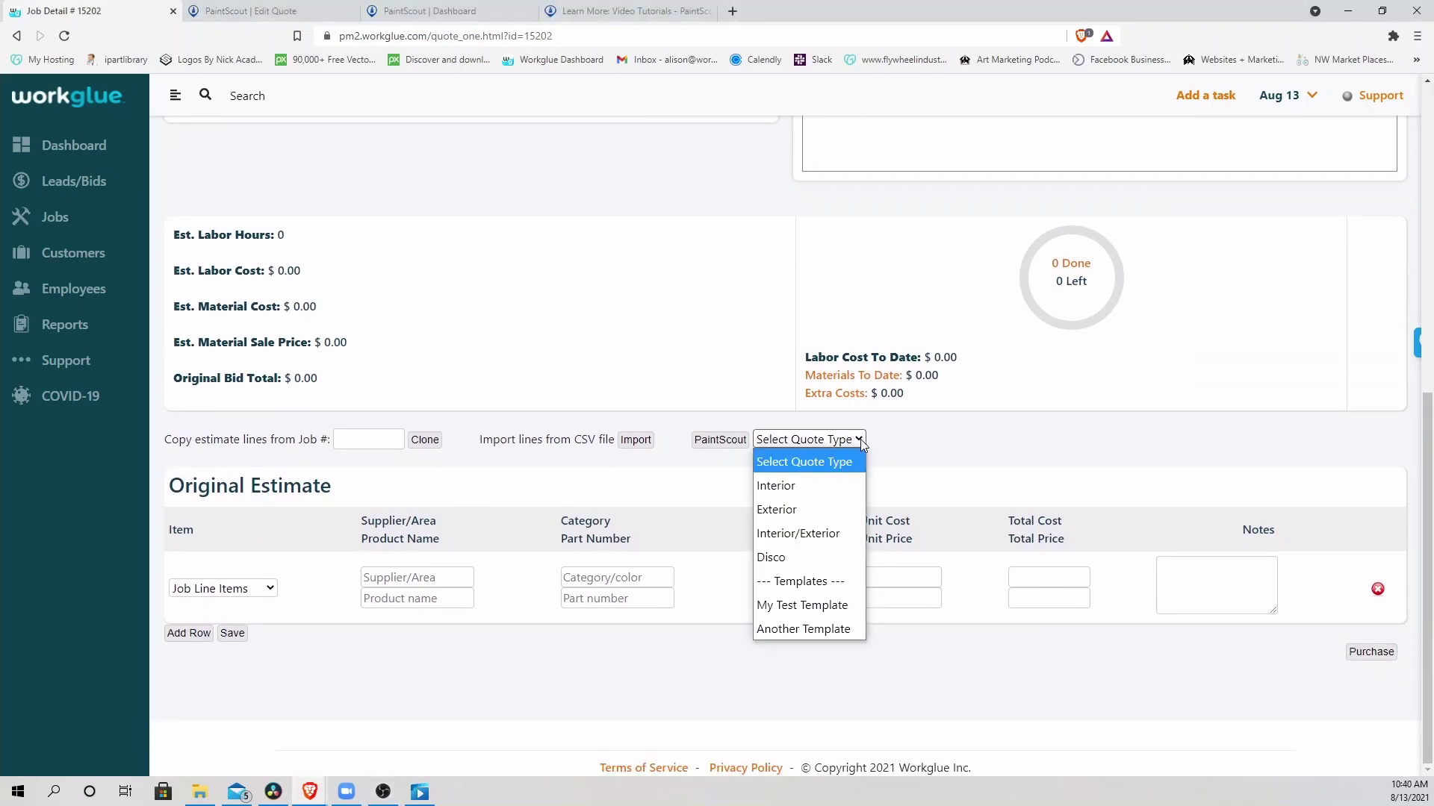
click(836, 504)
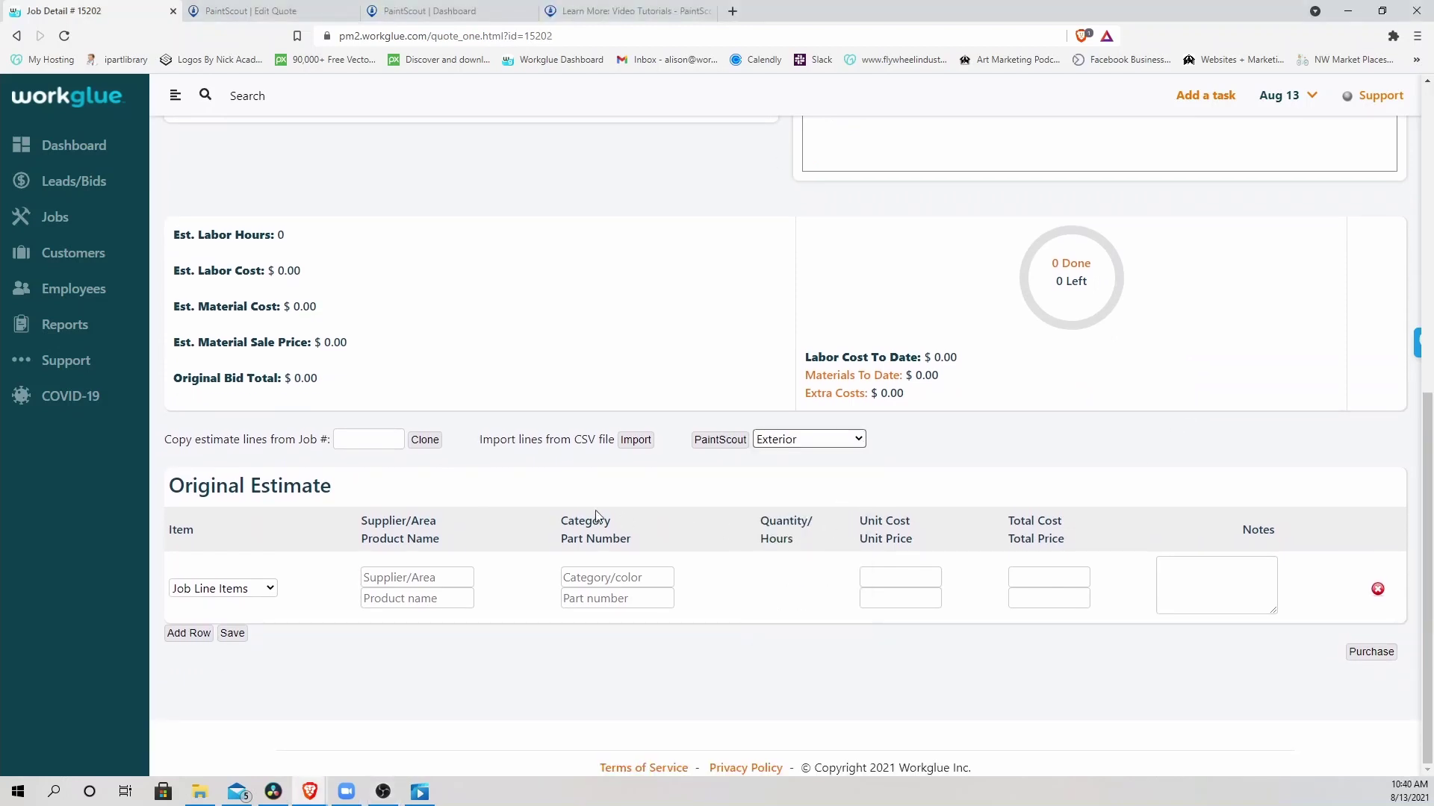
click(191, 635)
click(717, 442)
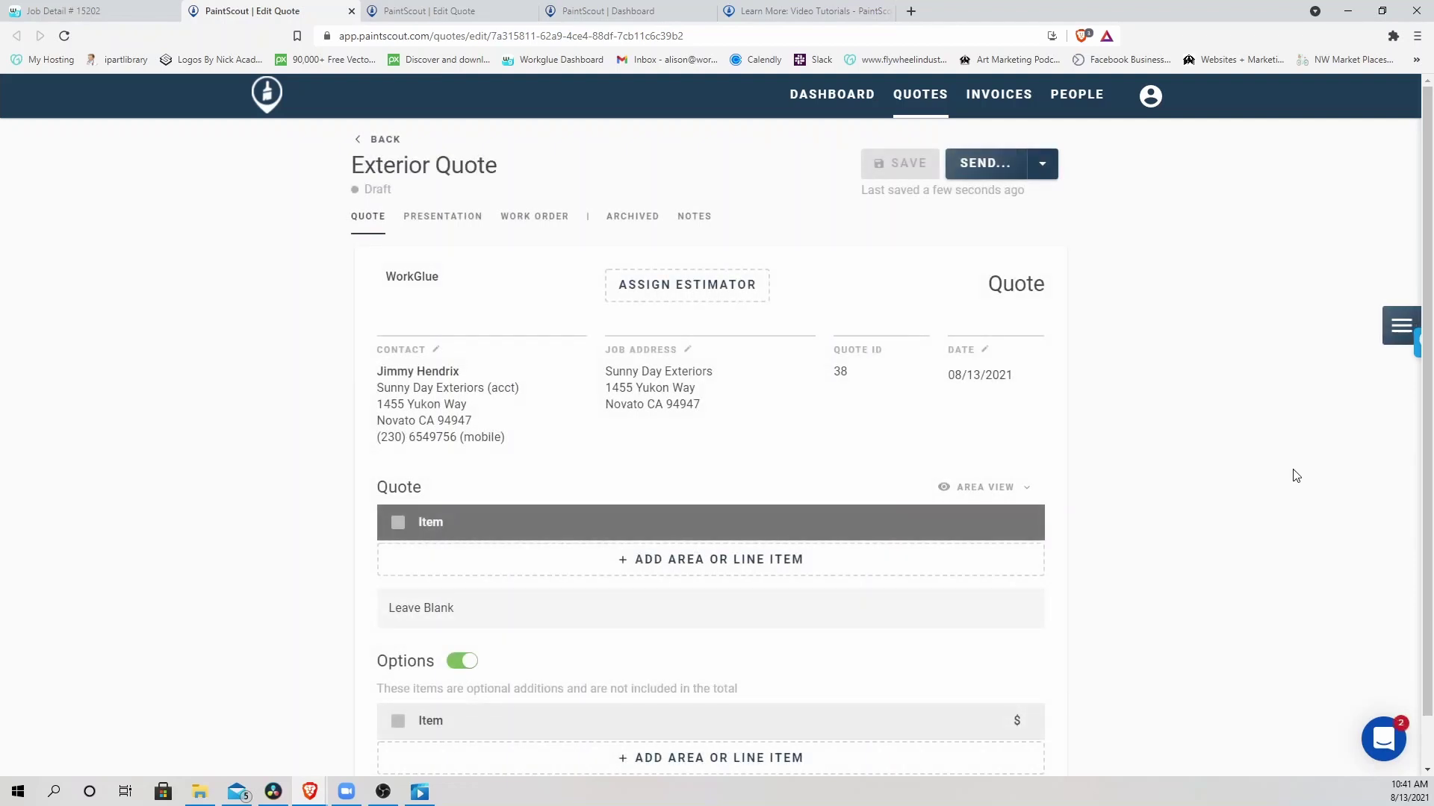
Add a 15 by 8 ft East Wall area priced as Board and Batten Siding at $130.00.
scroll(1296, 476, down, 2)
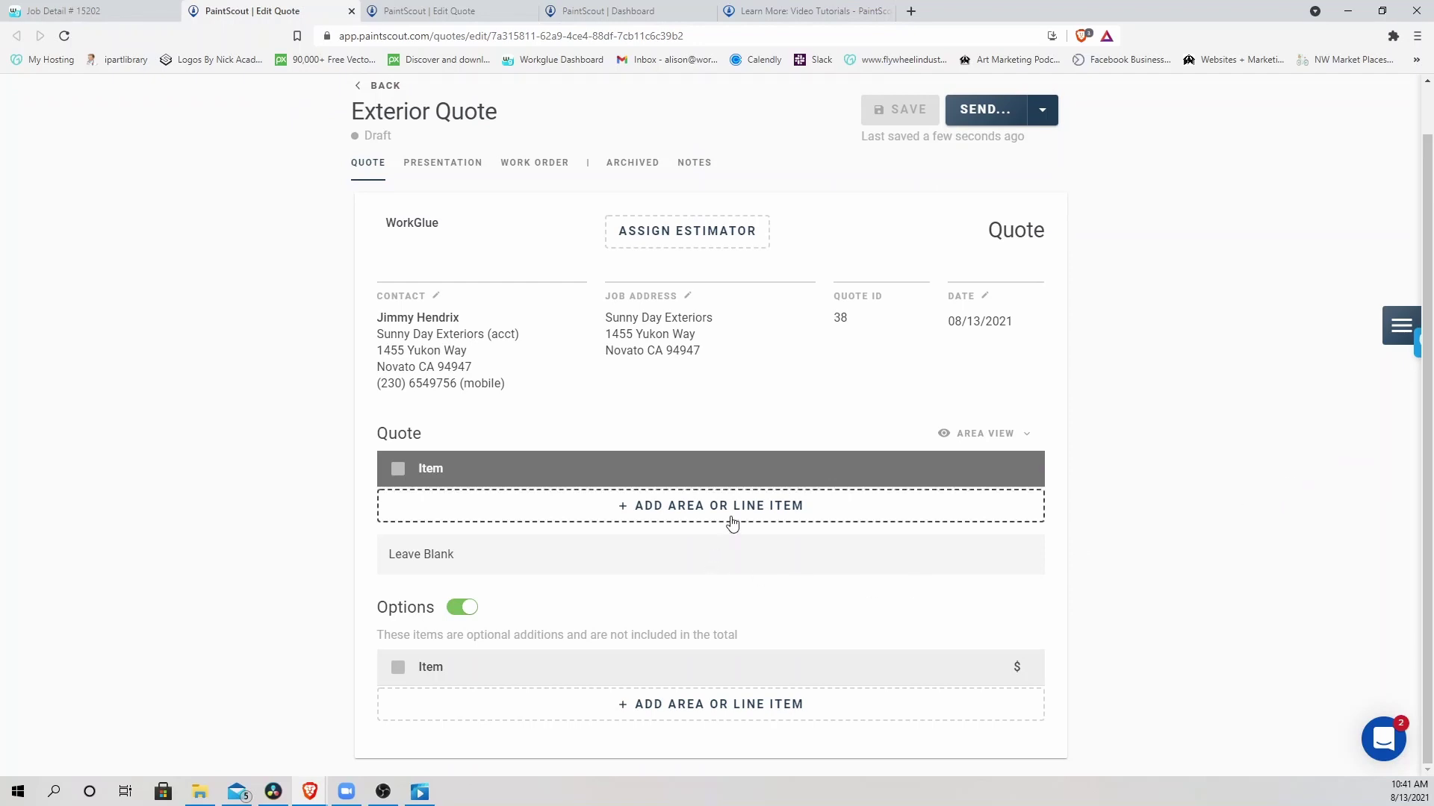
click(761, 523)
click(478, 193)
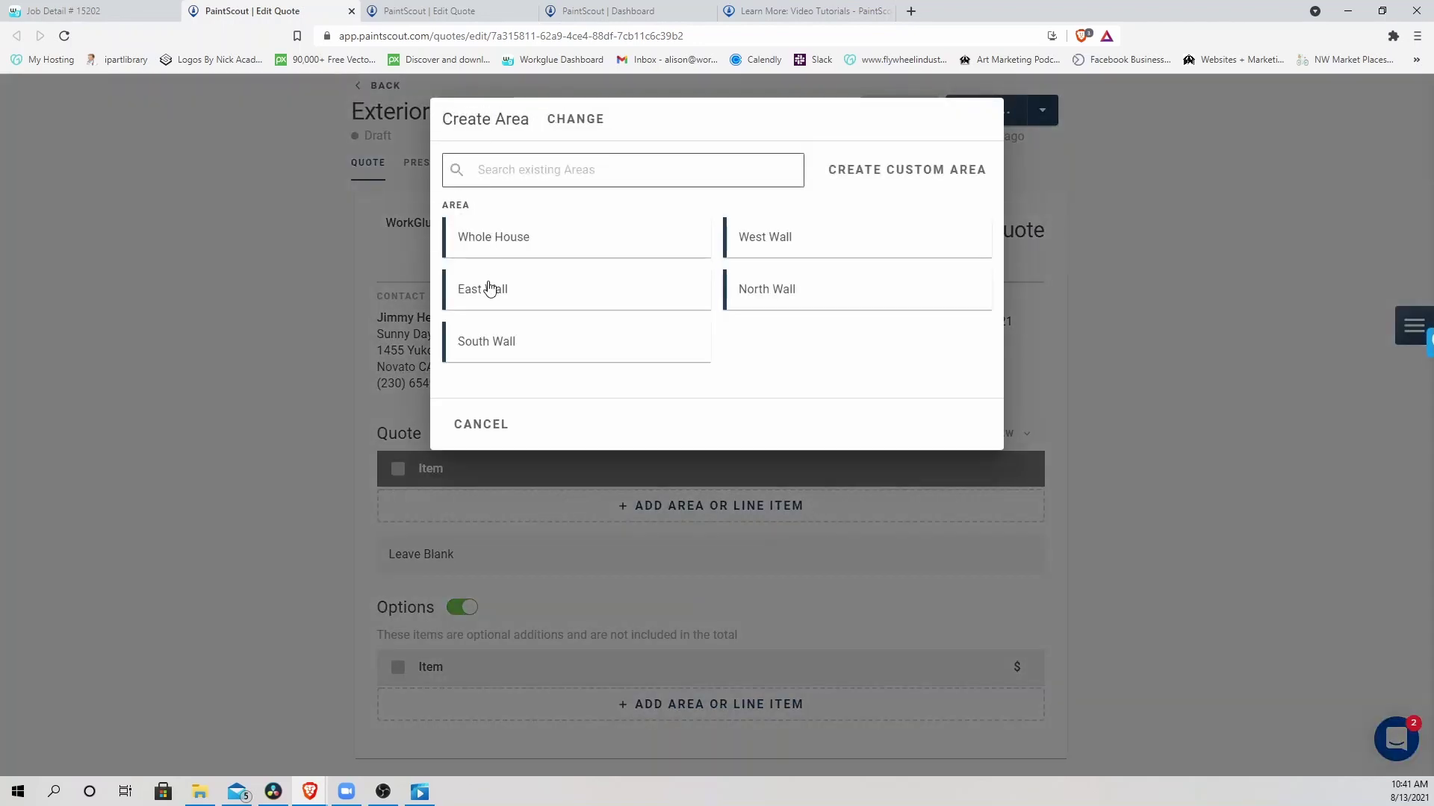
click(490, 289)
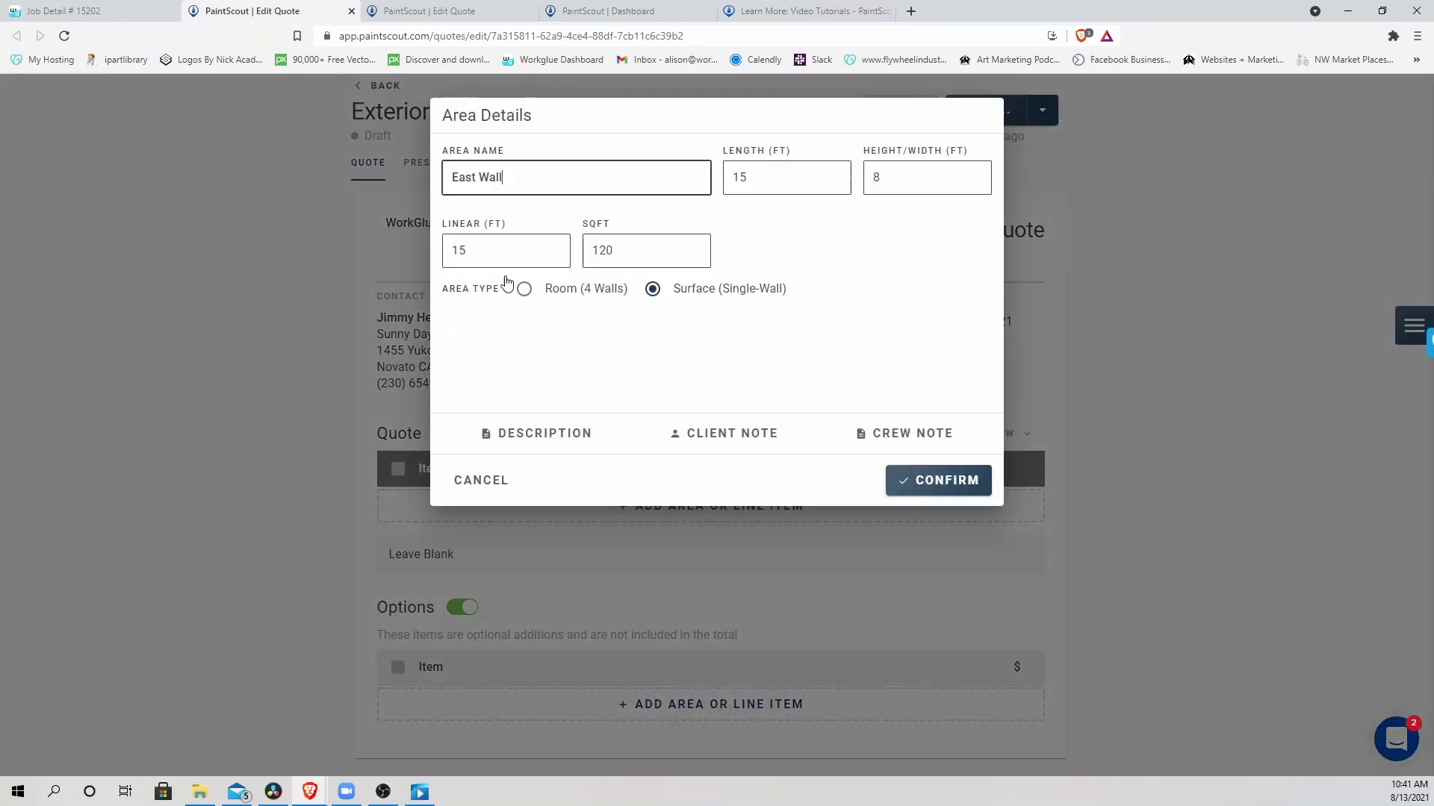
click(940, 487)
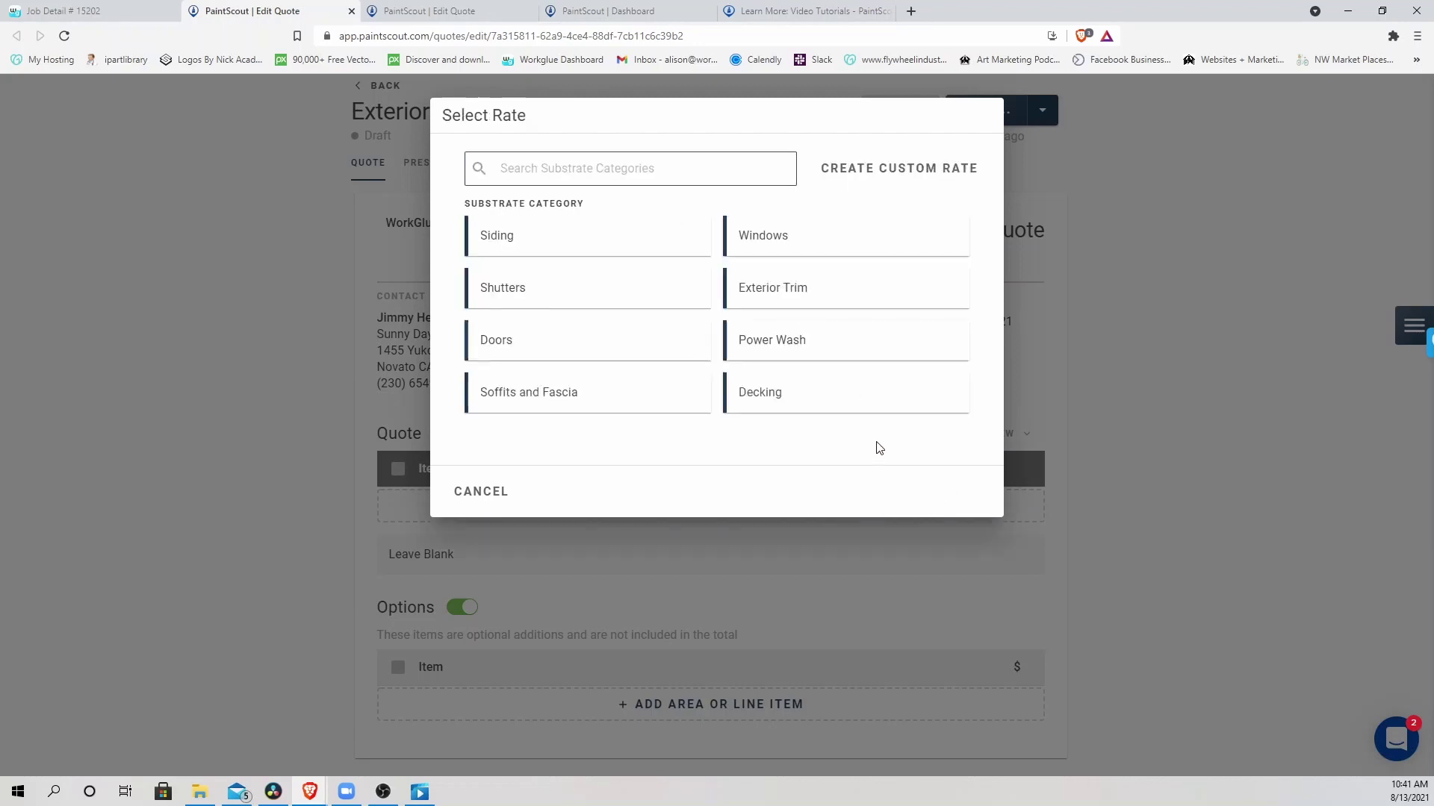
click(515, 245)
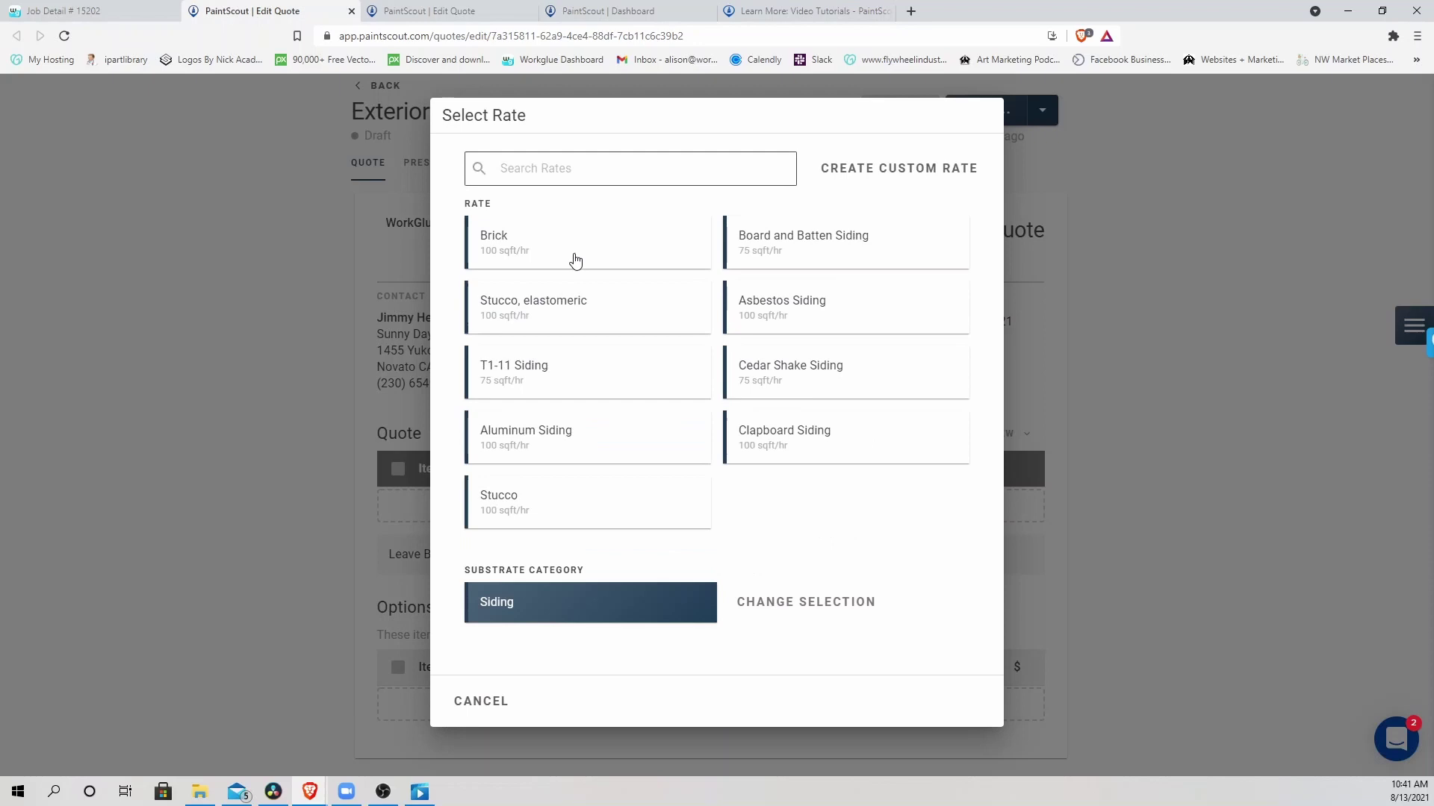
click(812, 247)
click(1029, 475)
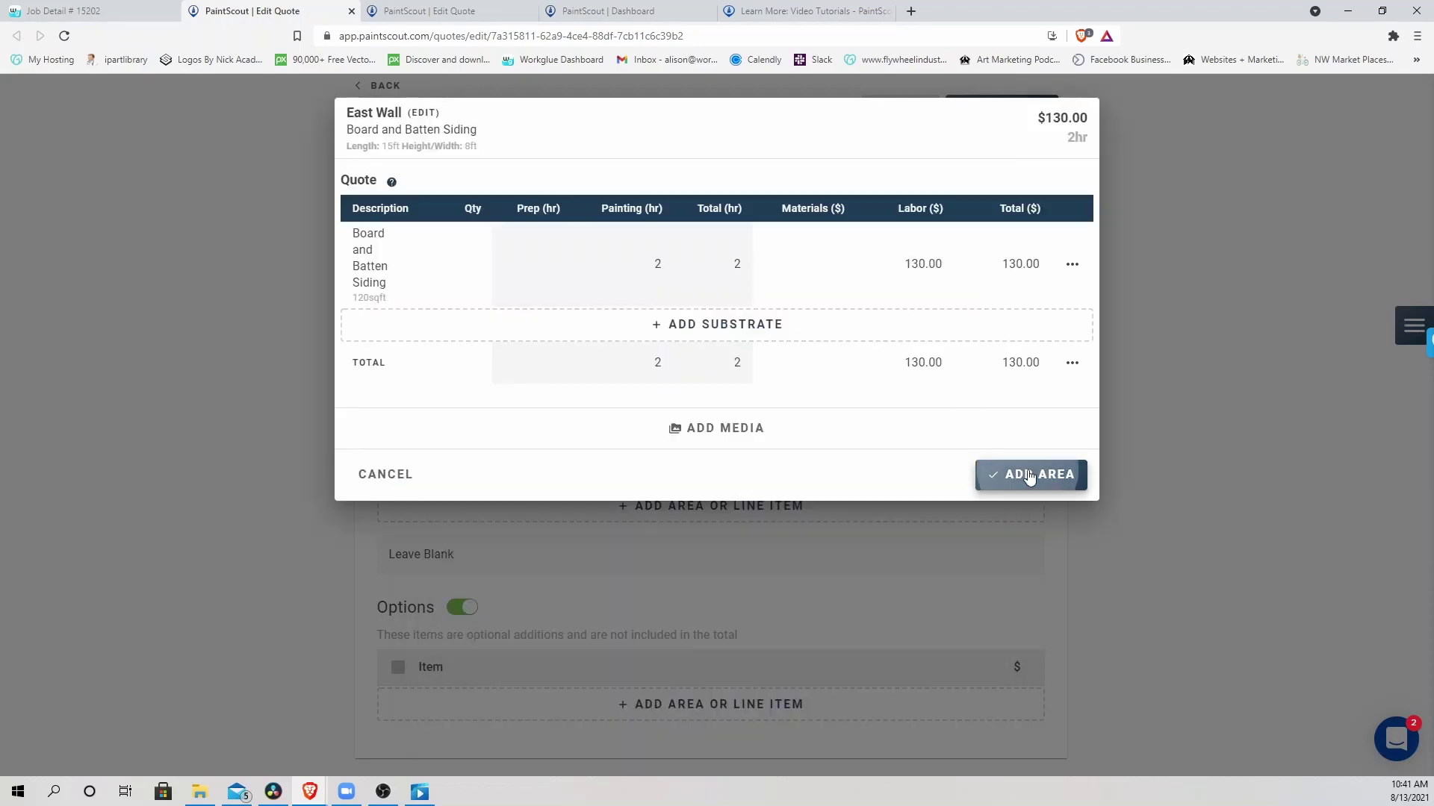
Send the $650.00 Exterior Quote to Workglue and reload the Workglue job page.
scroll(1184, 572, down, 1)
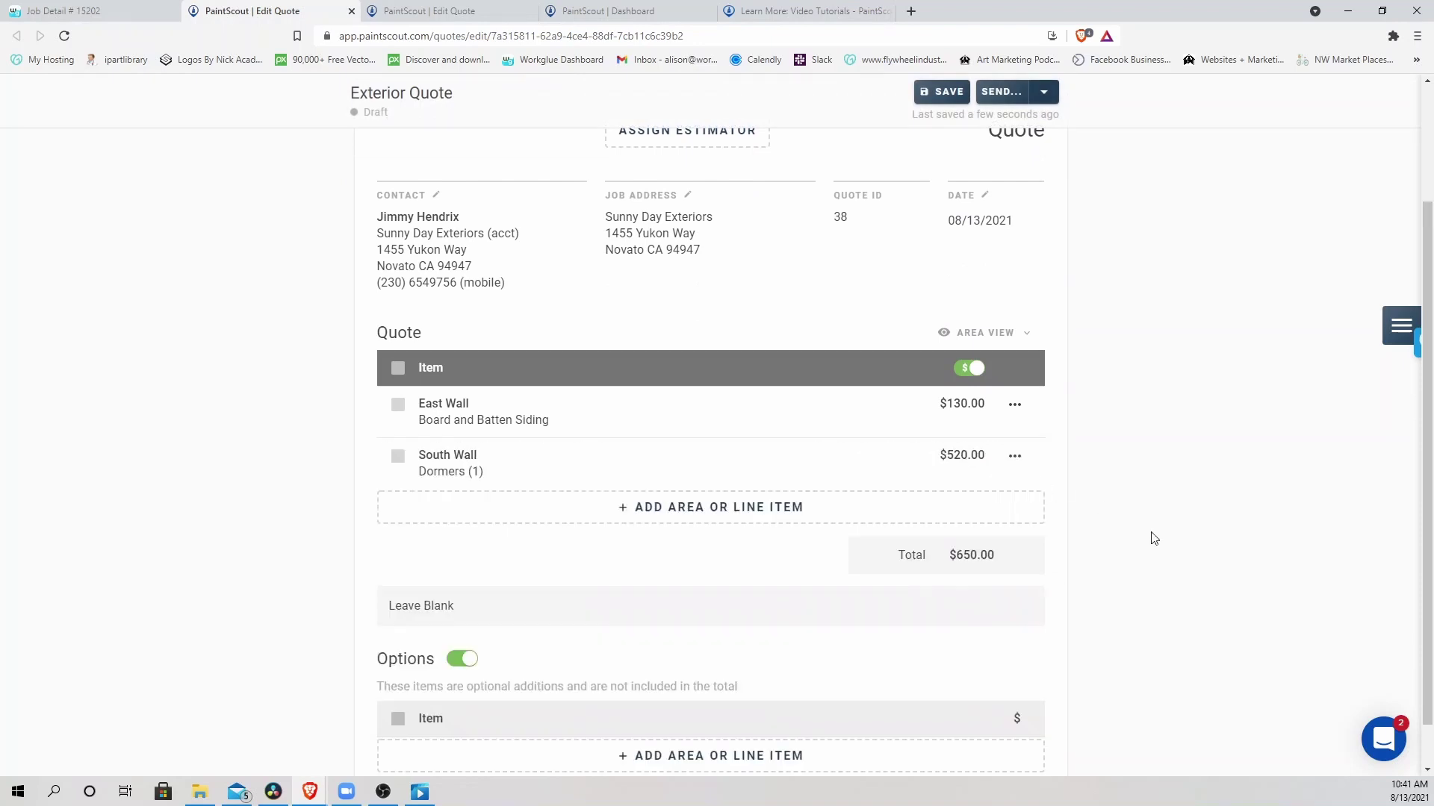
scroll(1153, 538, down, 1)
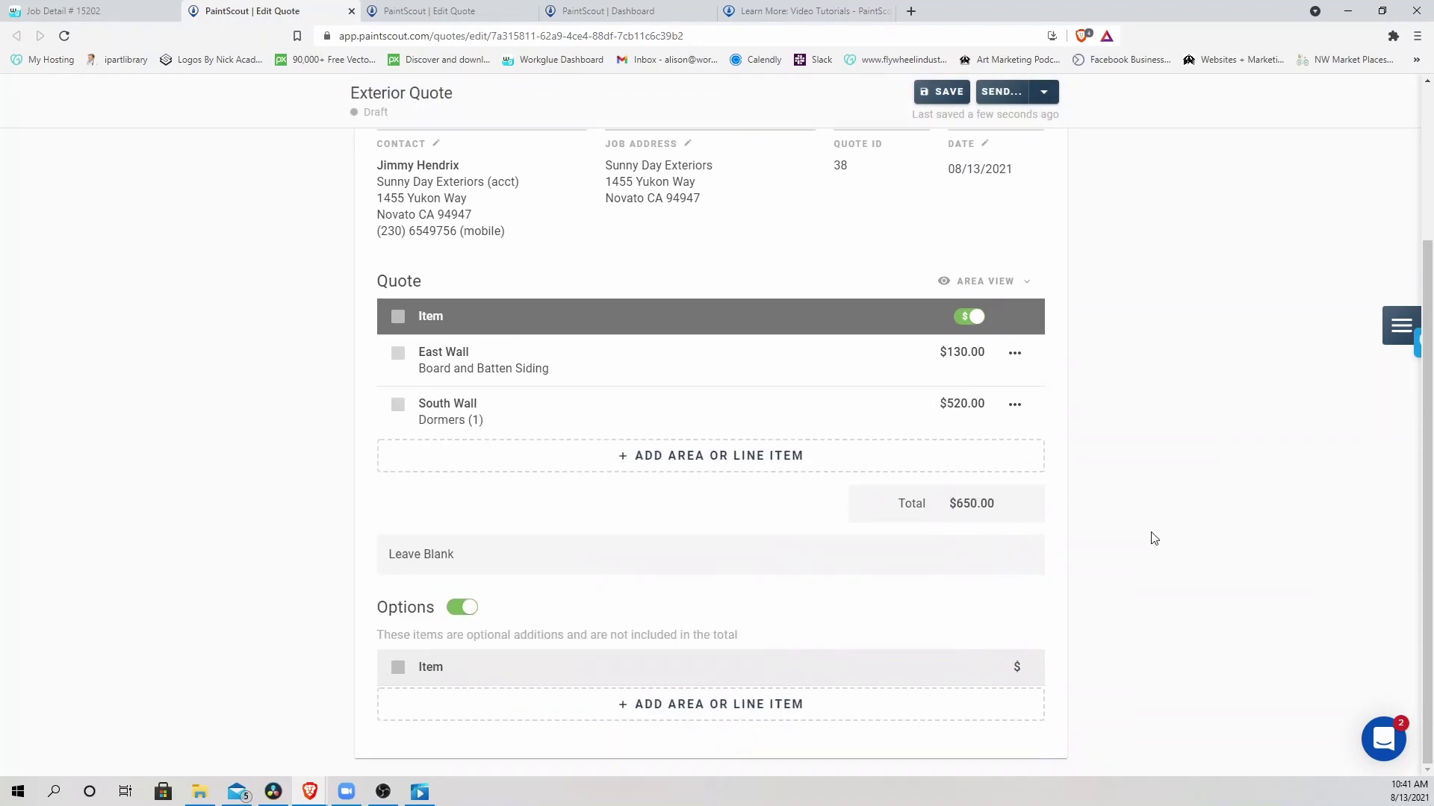
scroll(1153, 538, up, 3)
click(1043, 164)
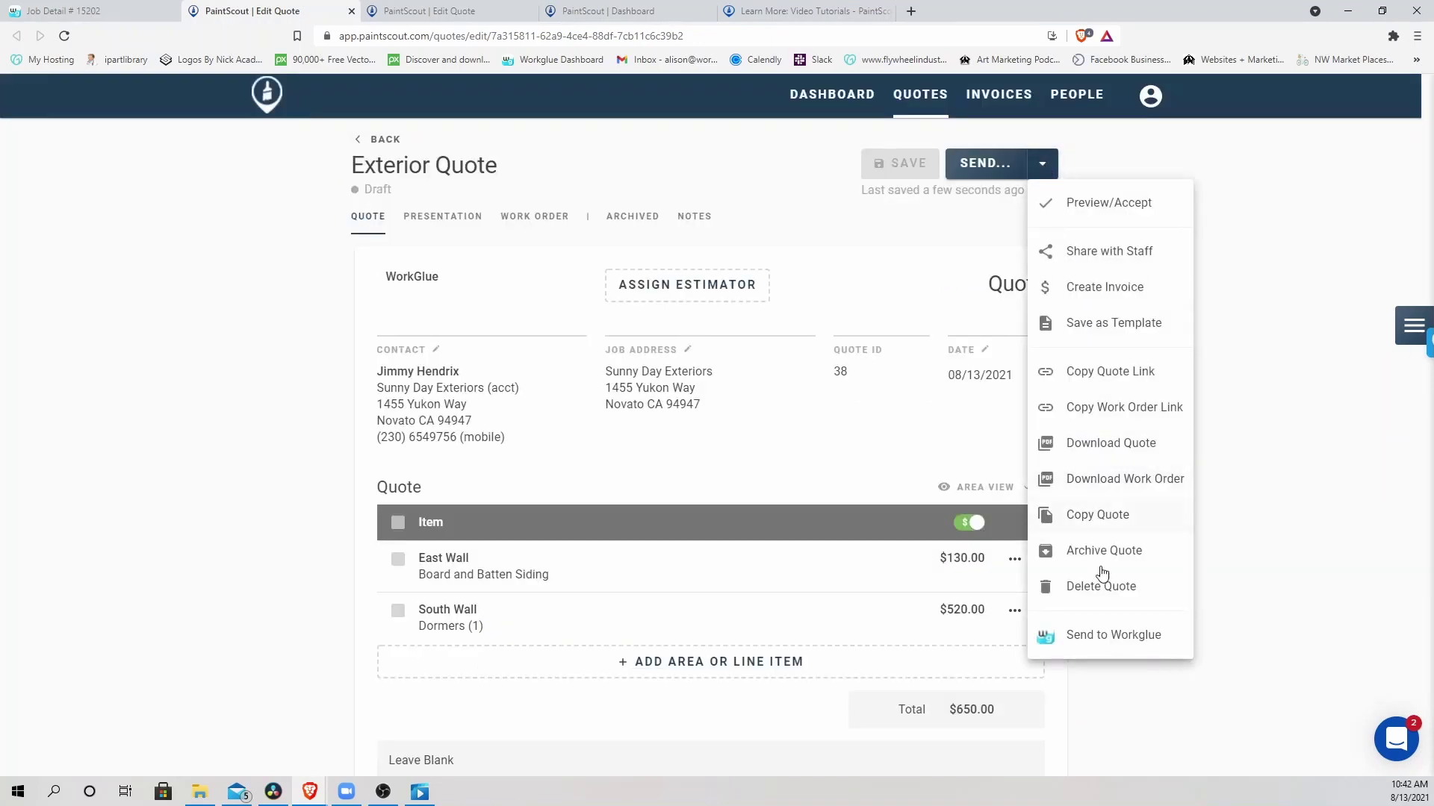
click(1126, 641)
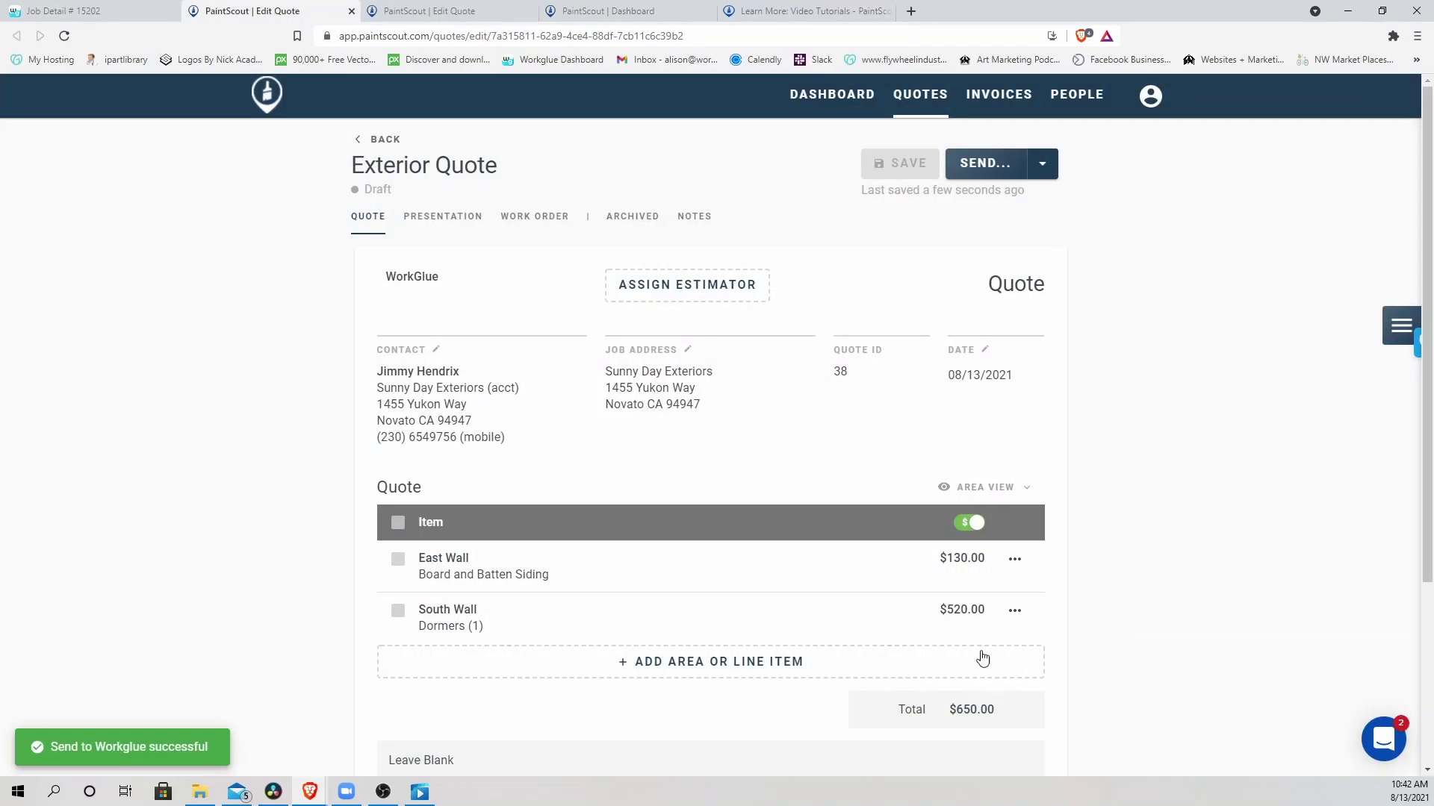
click(113, 15)
click(66, 36)
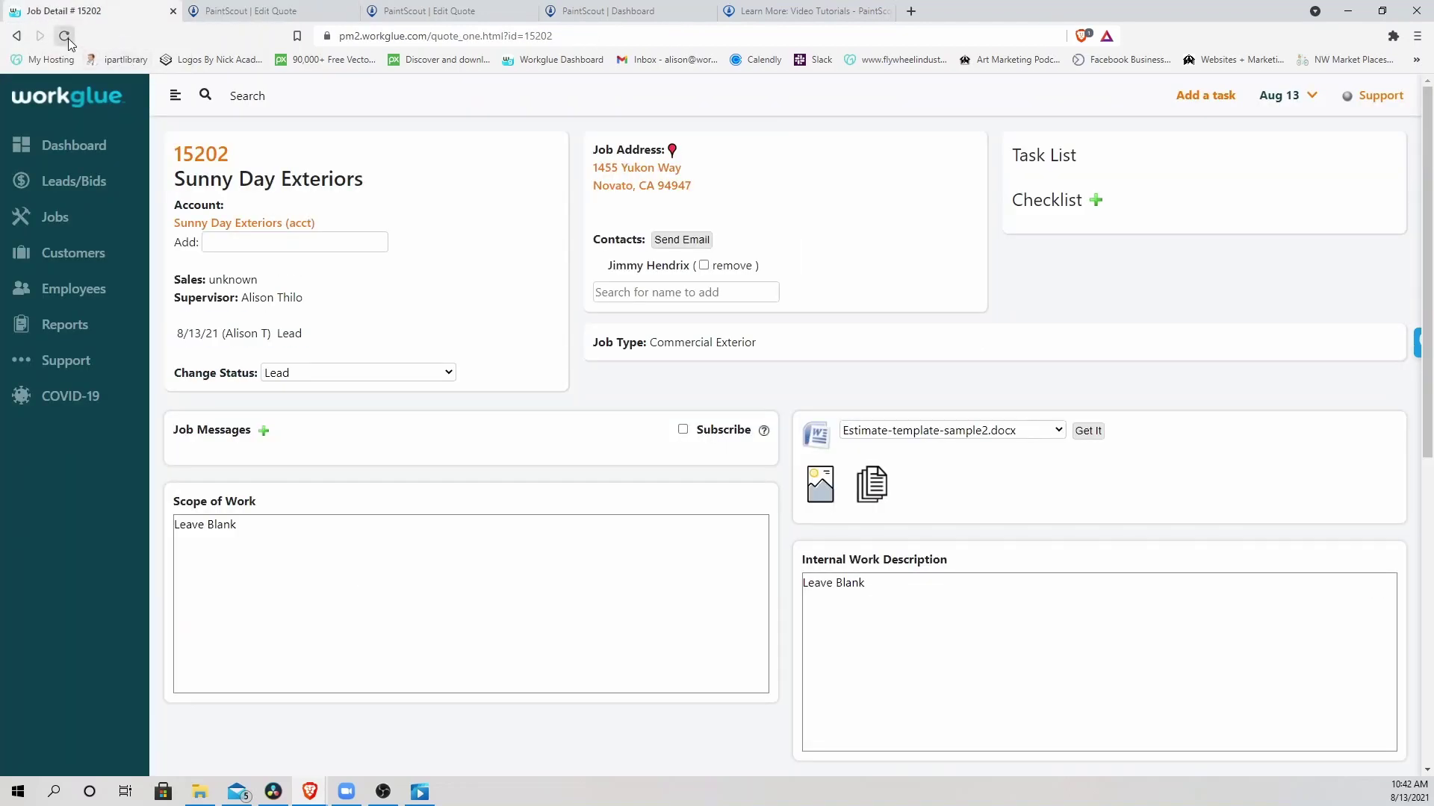
File the PaintScout Quote under Estimates in the job's documents, then return to job details.
click(68, 38)
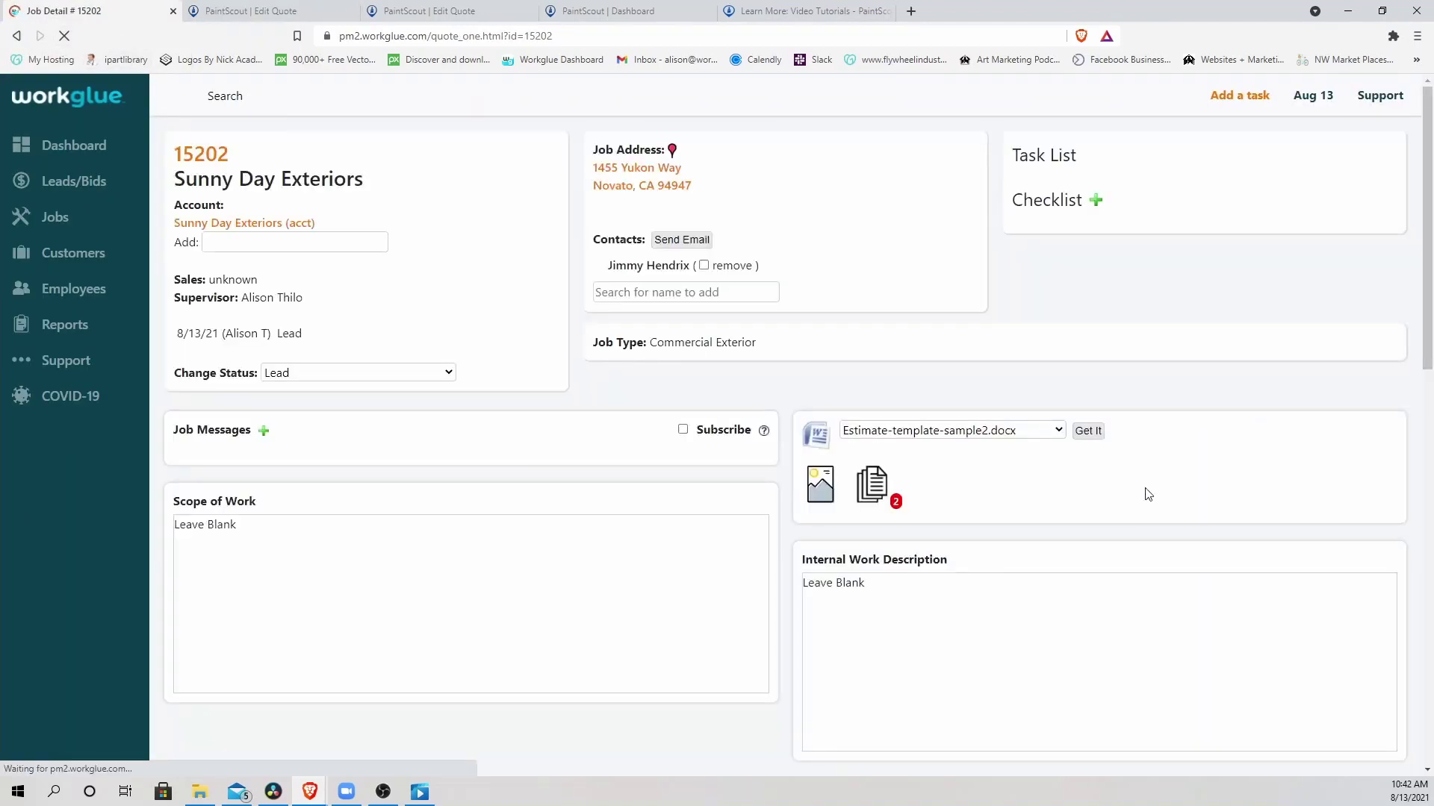
click(868, 489)
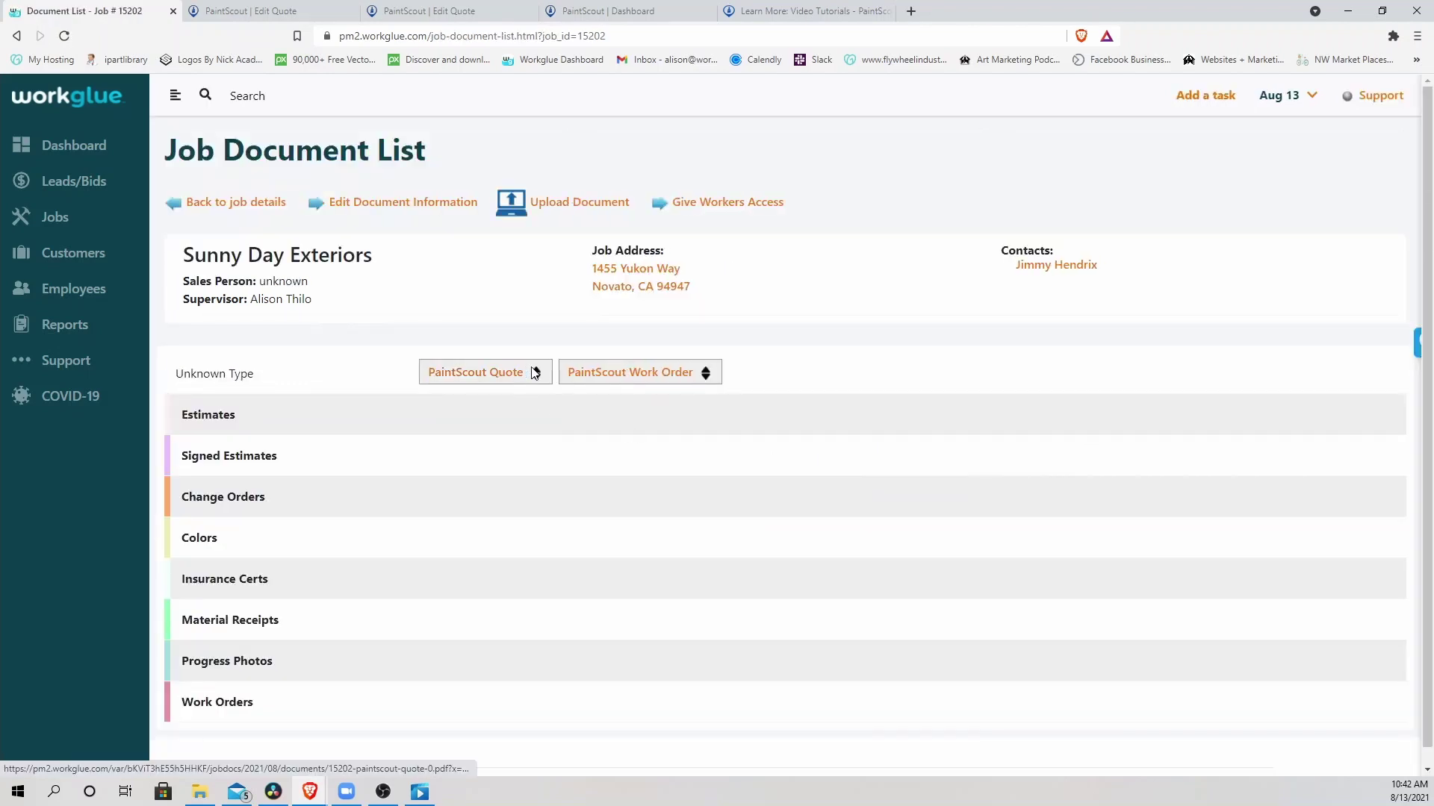
mouse_move(538, 375)
mouse_down()
mouse_move(473, 656)
mouse_move(440, 700)
mouse_up()
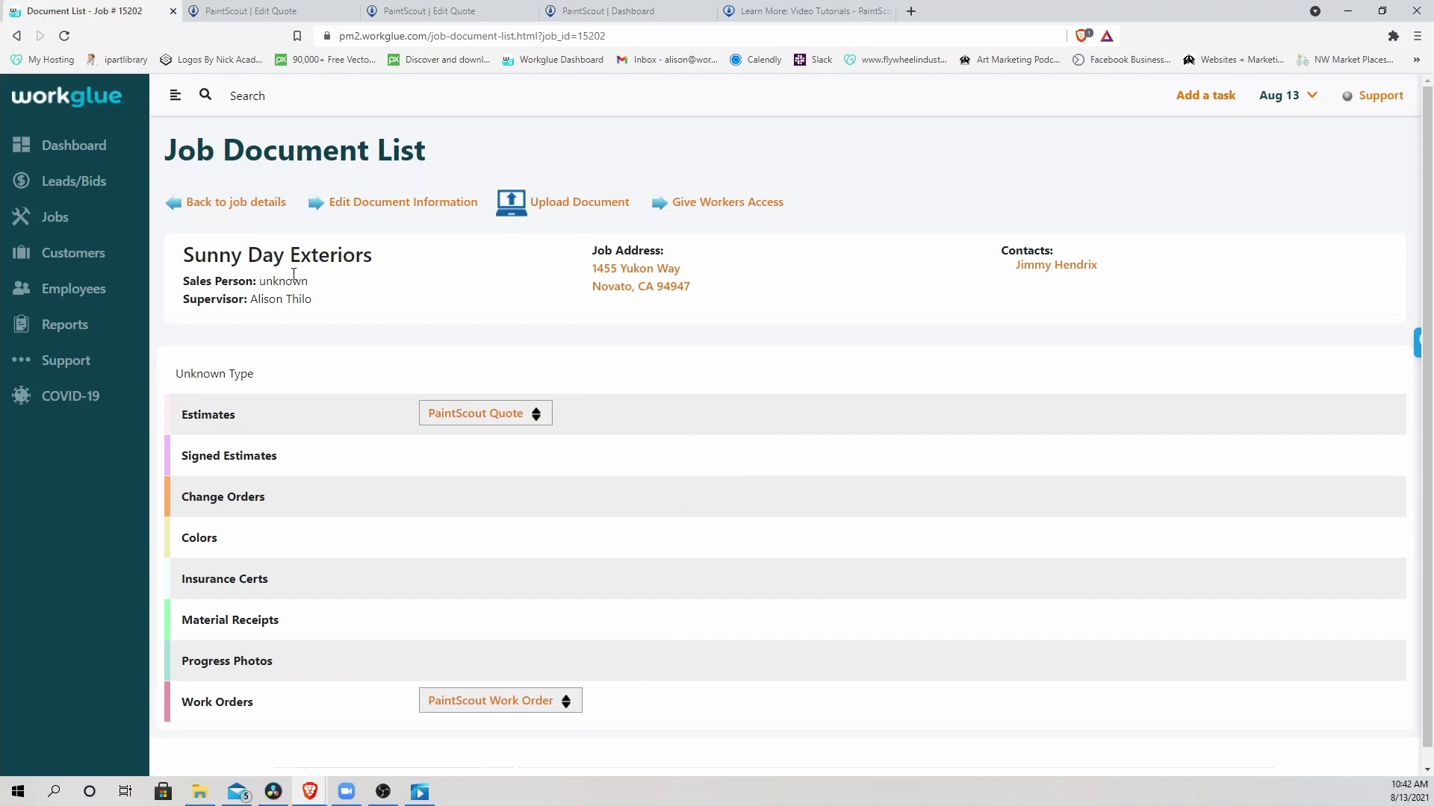
click(267, 204)
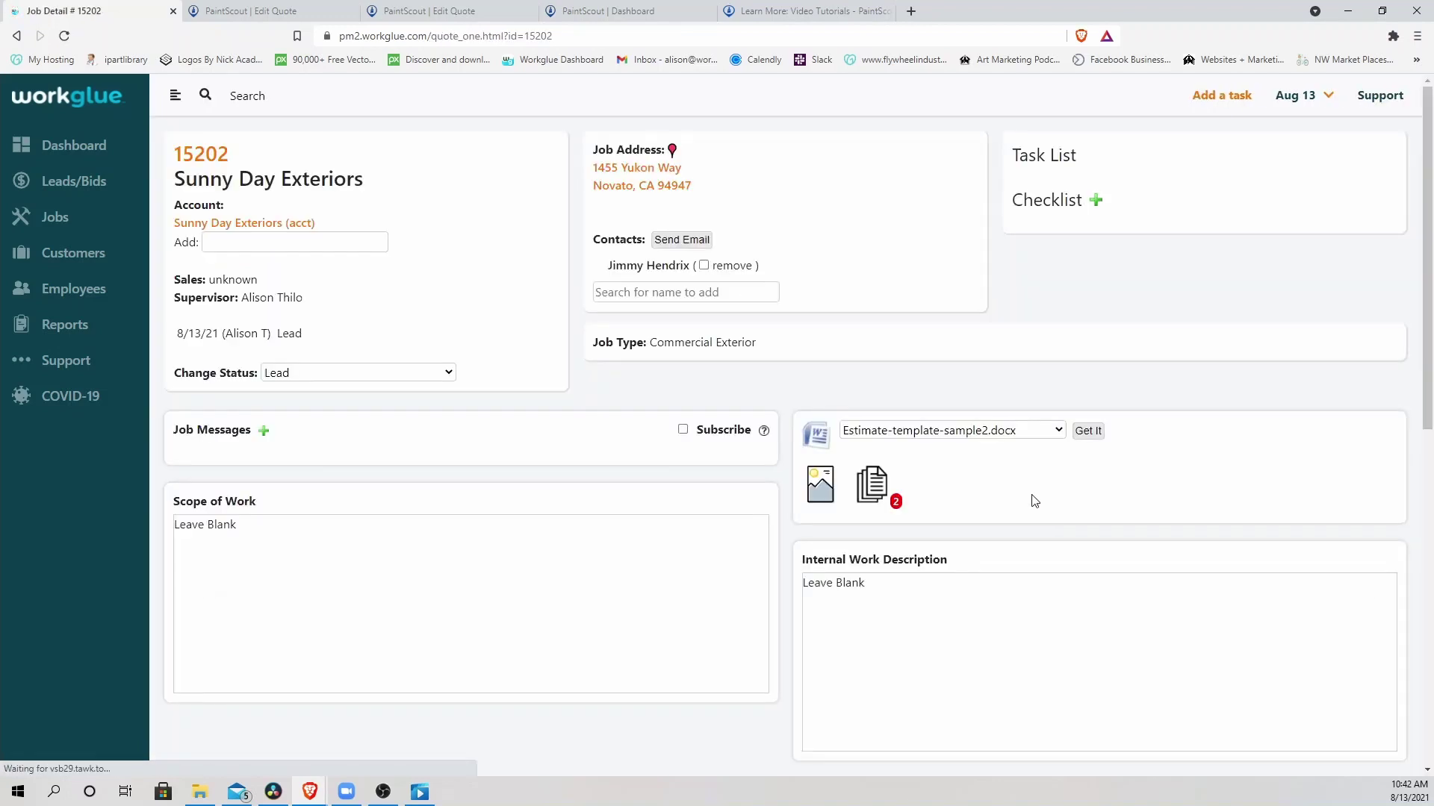
scroll(1034, 500, down, 8)
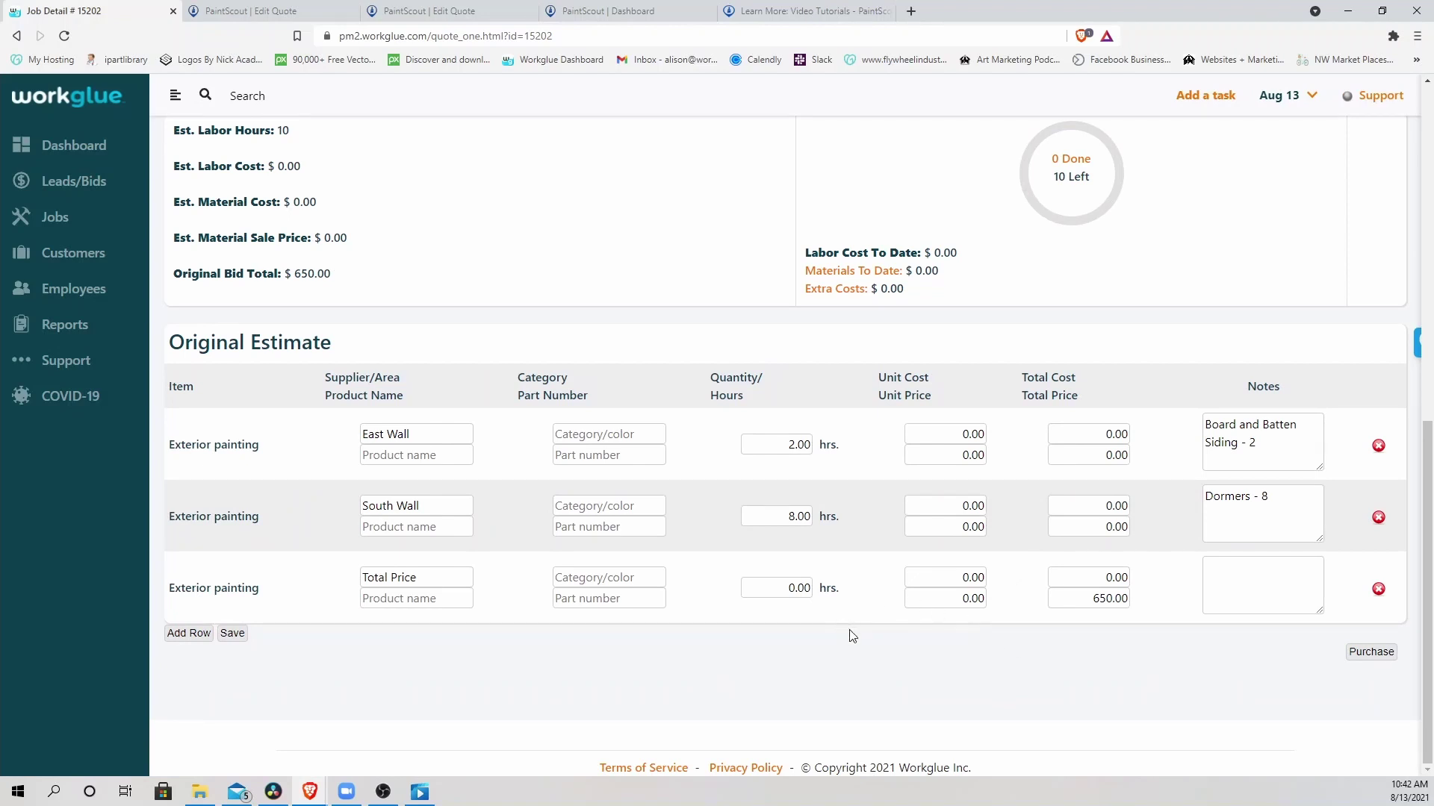
drag(1081, 597, 1131, 595)
drag(286, 274, 337, 280)
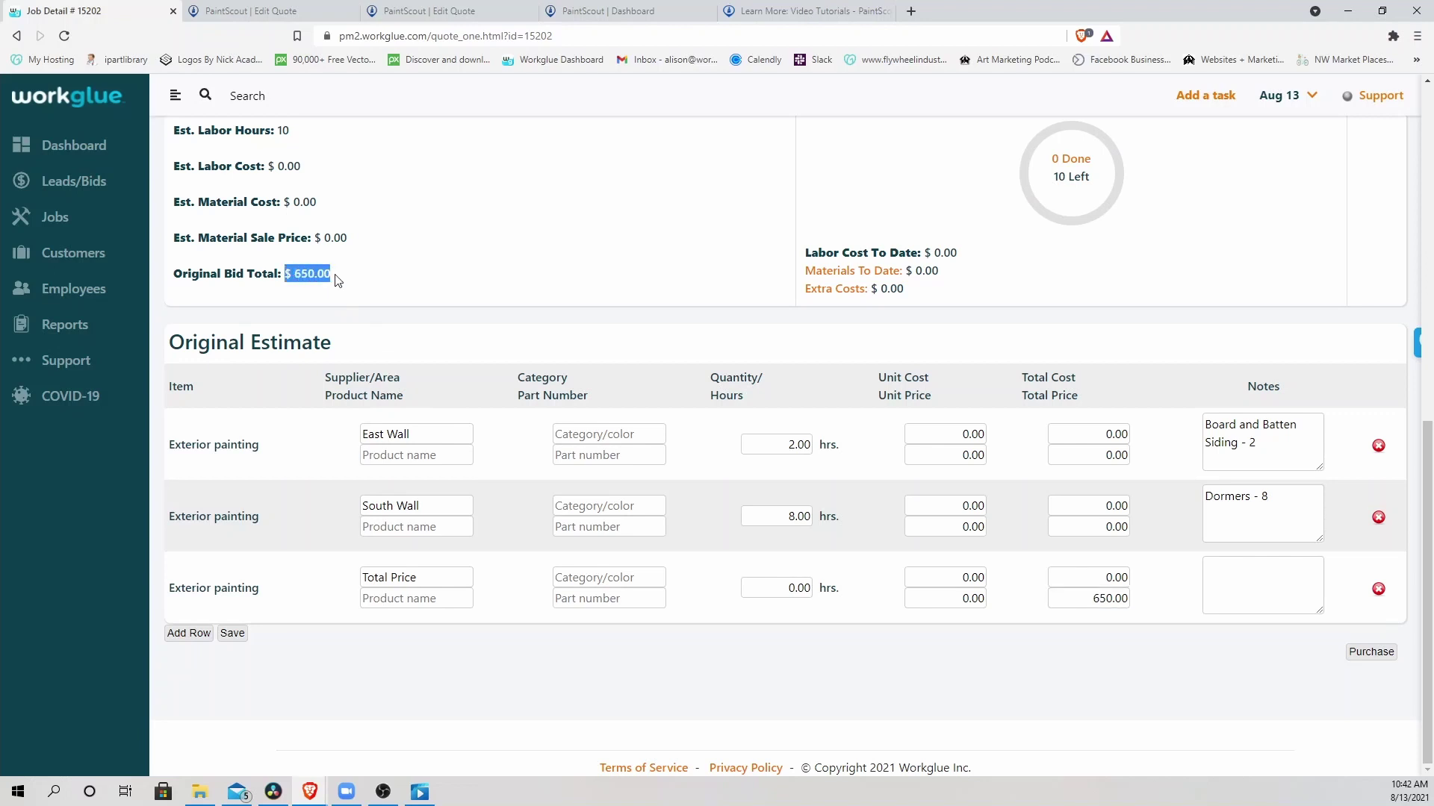
click(640, 271)
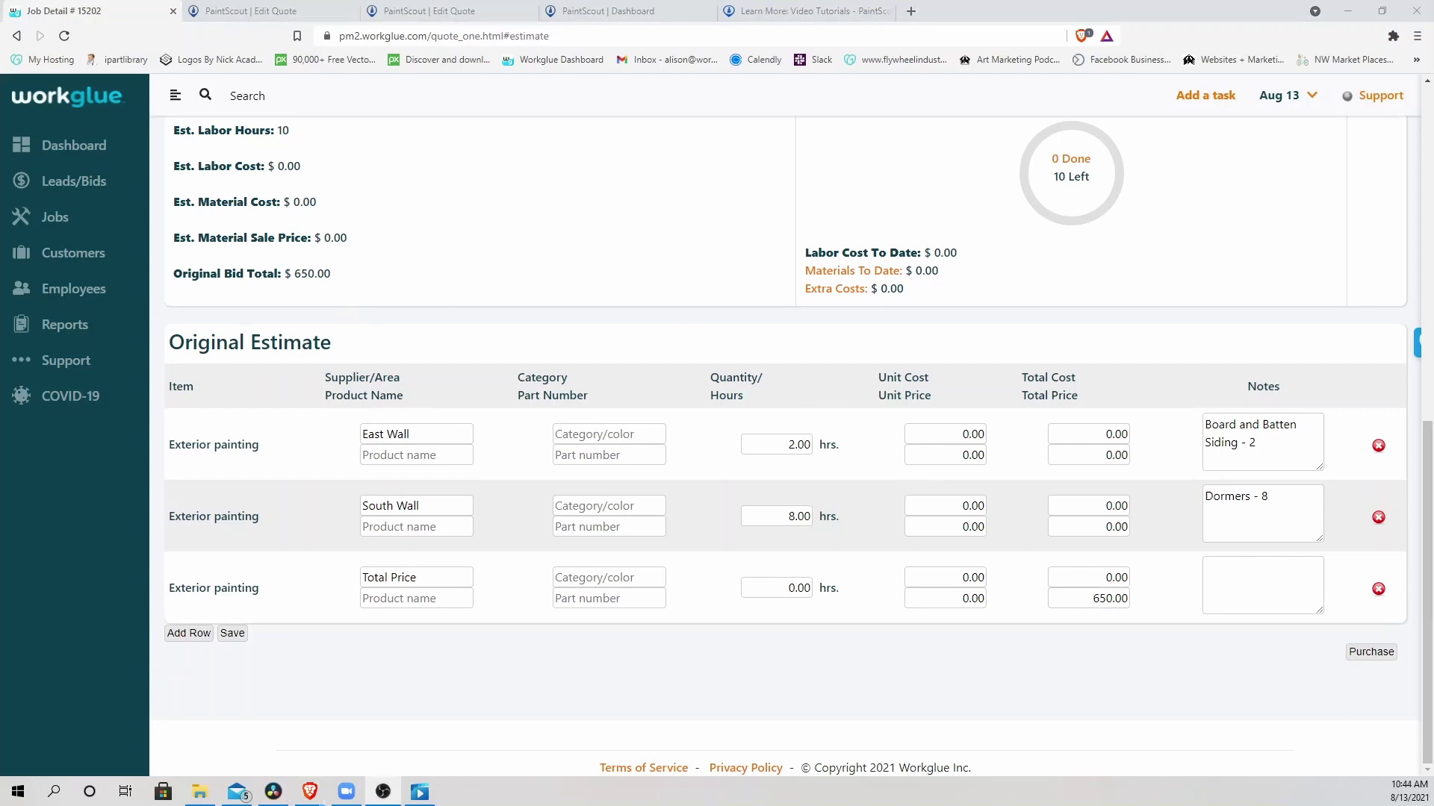
scroll(976, 461, up, 15)
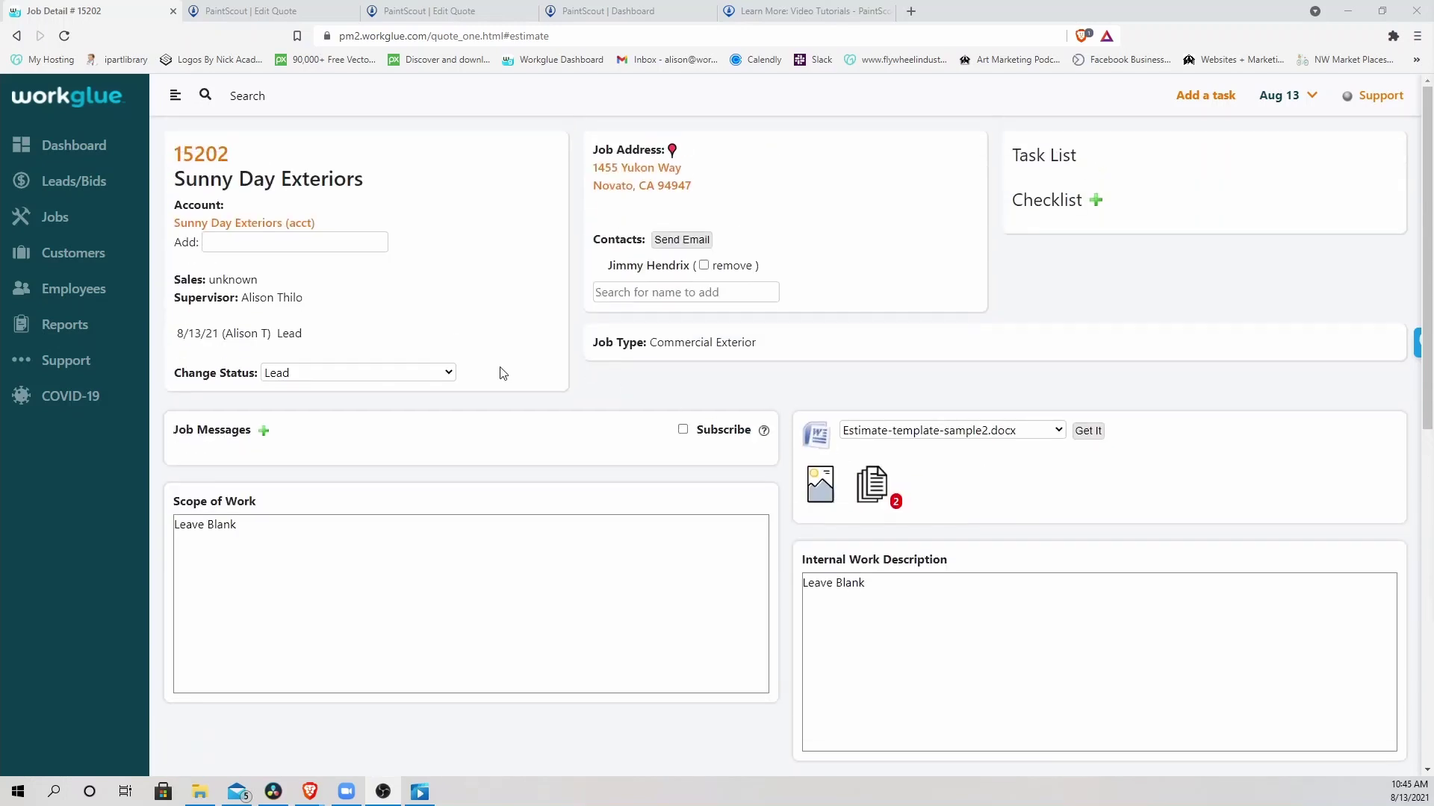
Set the job status to Won - Needs Schedule, then save the imported estimate lines and lock the Original Estimate.
click(451, 382)
click(396, 514)
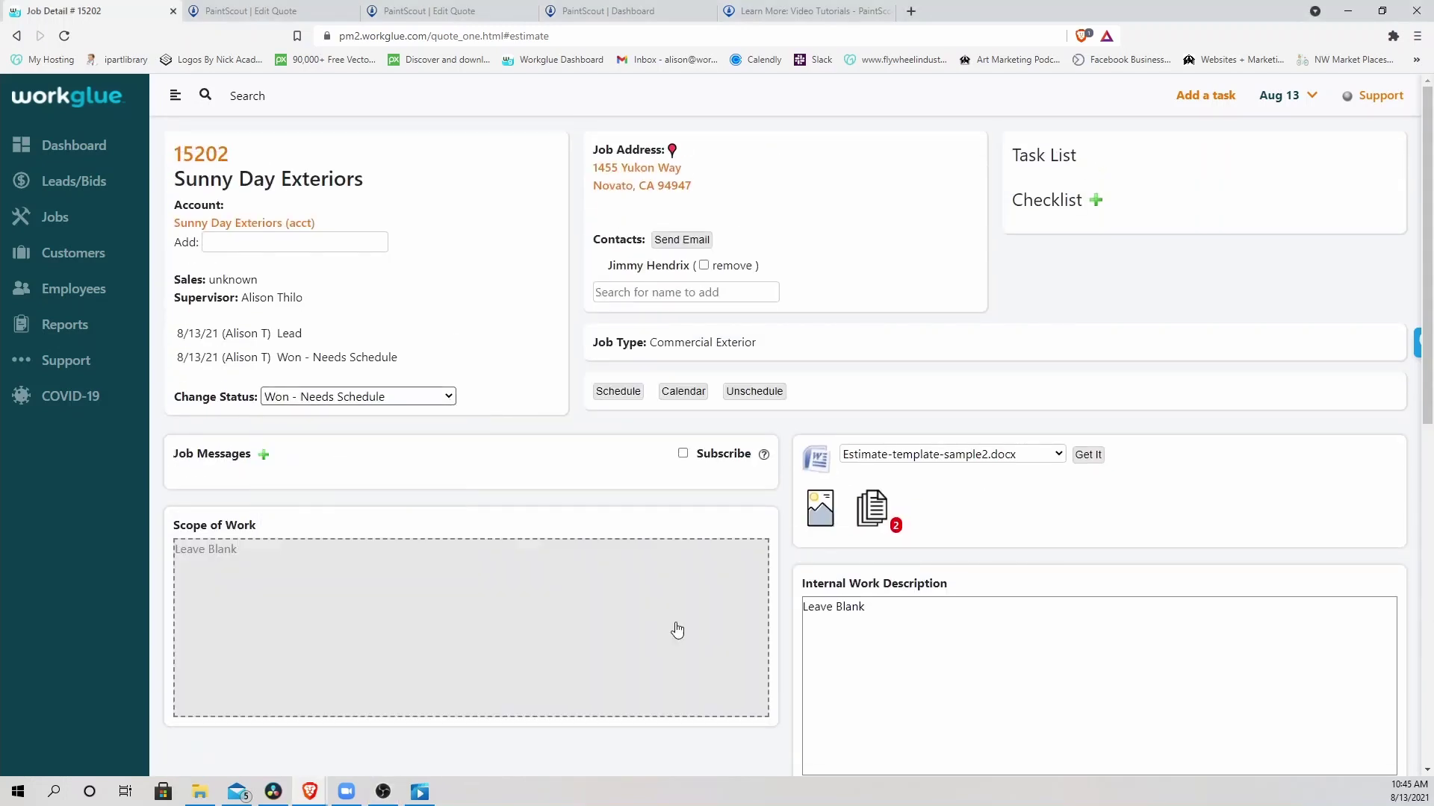
scroll(788, 681, down, 1)
scroll(787, 682, down, 8)
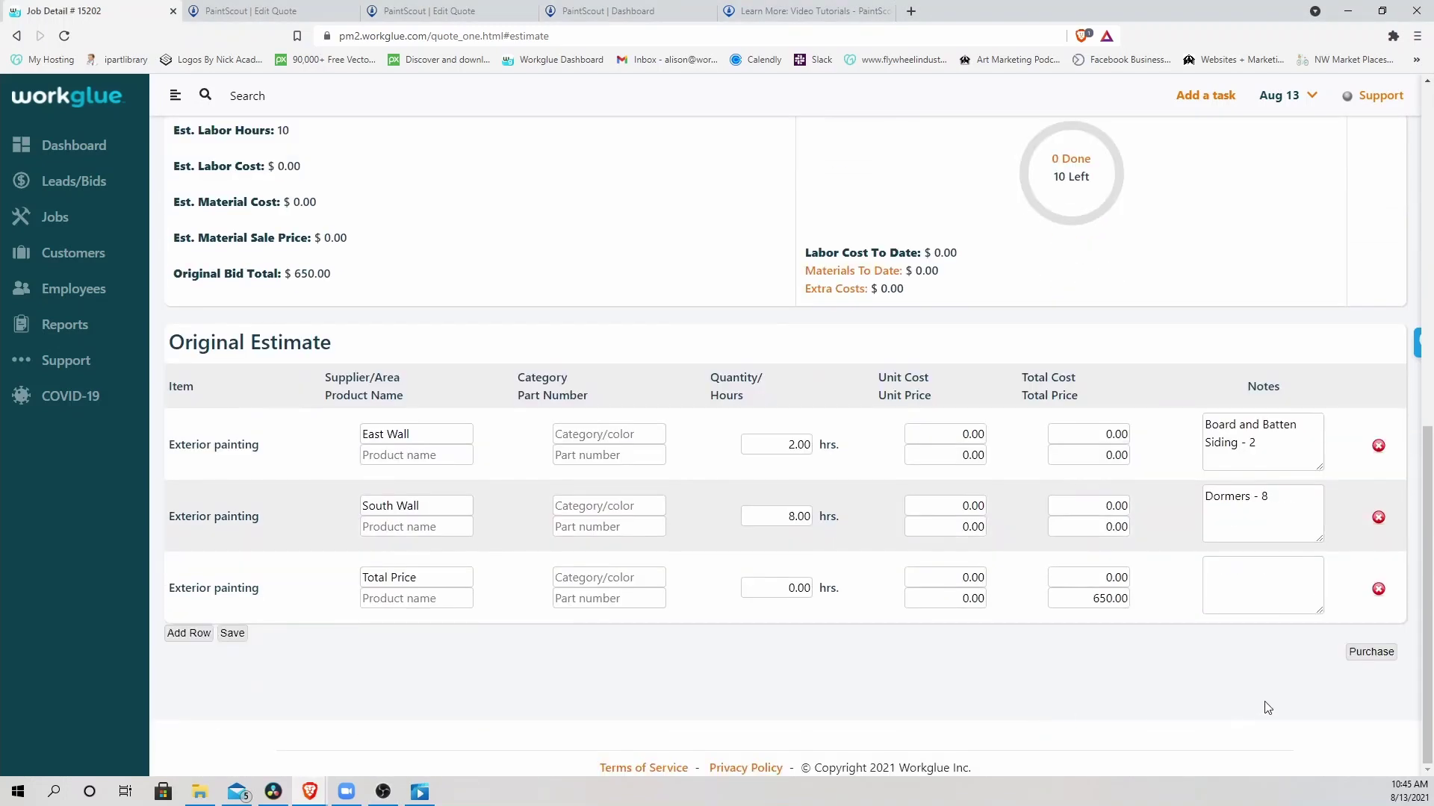
click(232, 633)
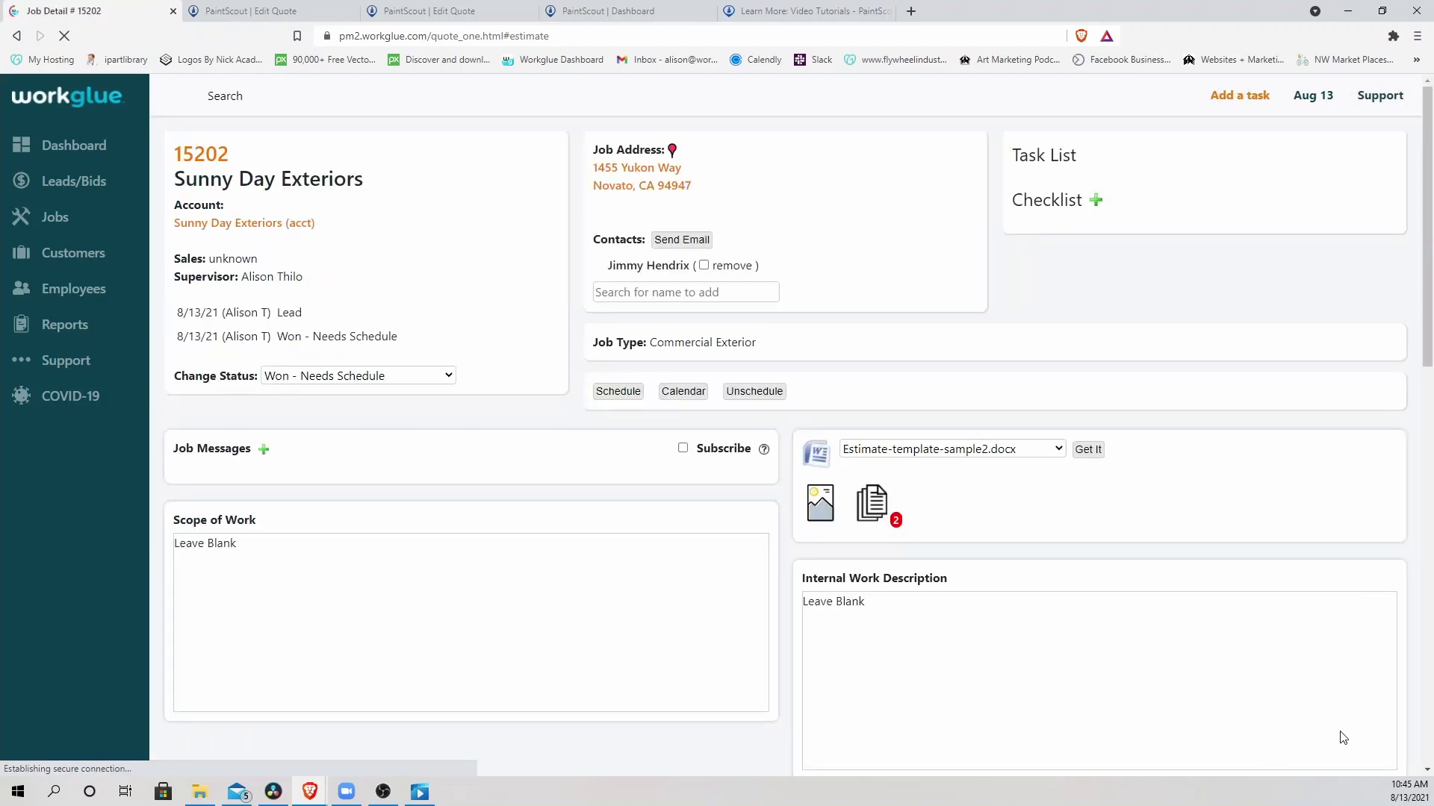
click(1374, 657)
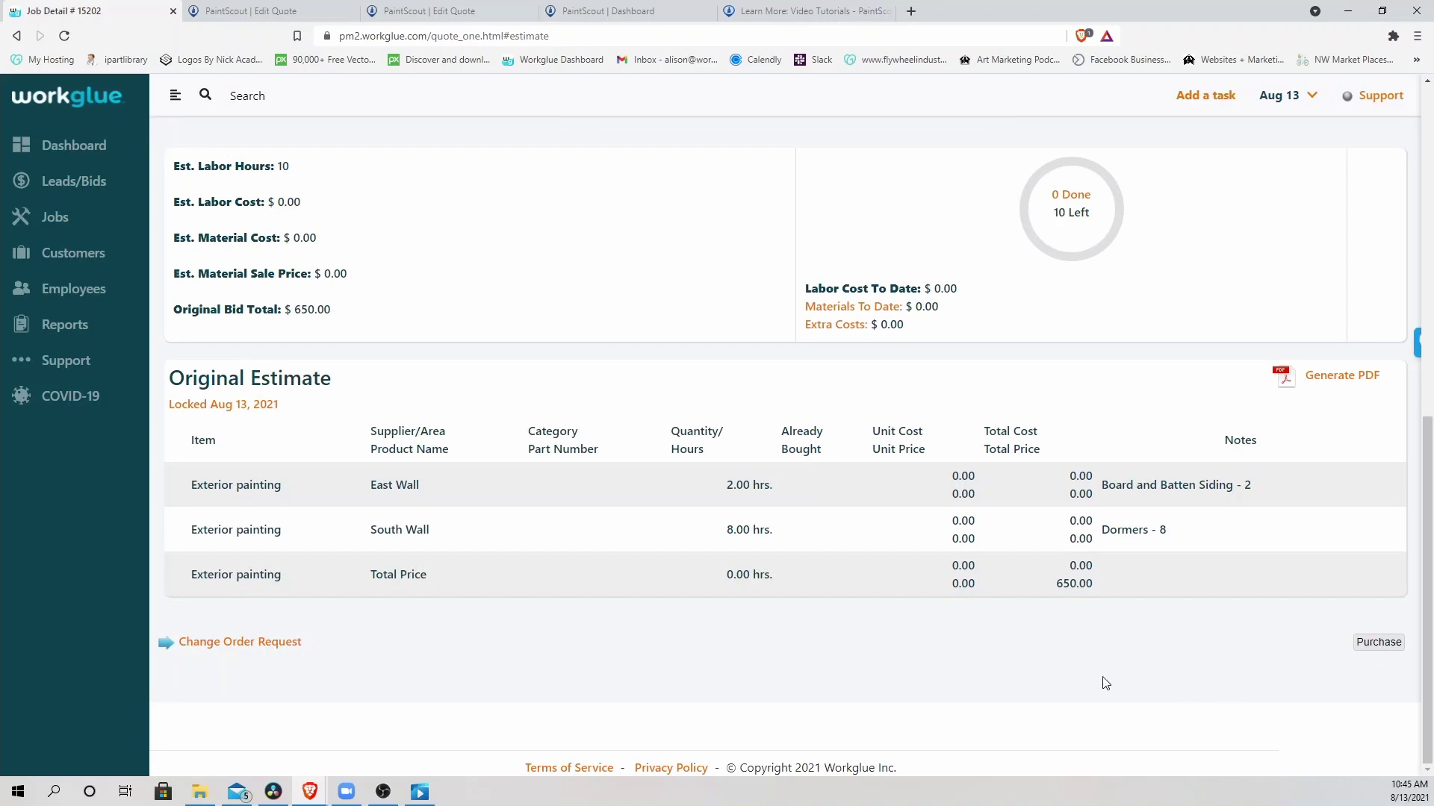
scroll(1070, 672, up, 10)
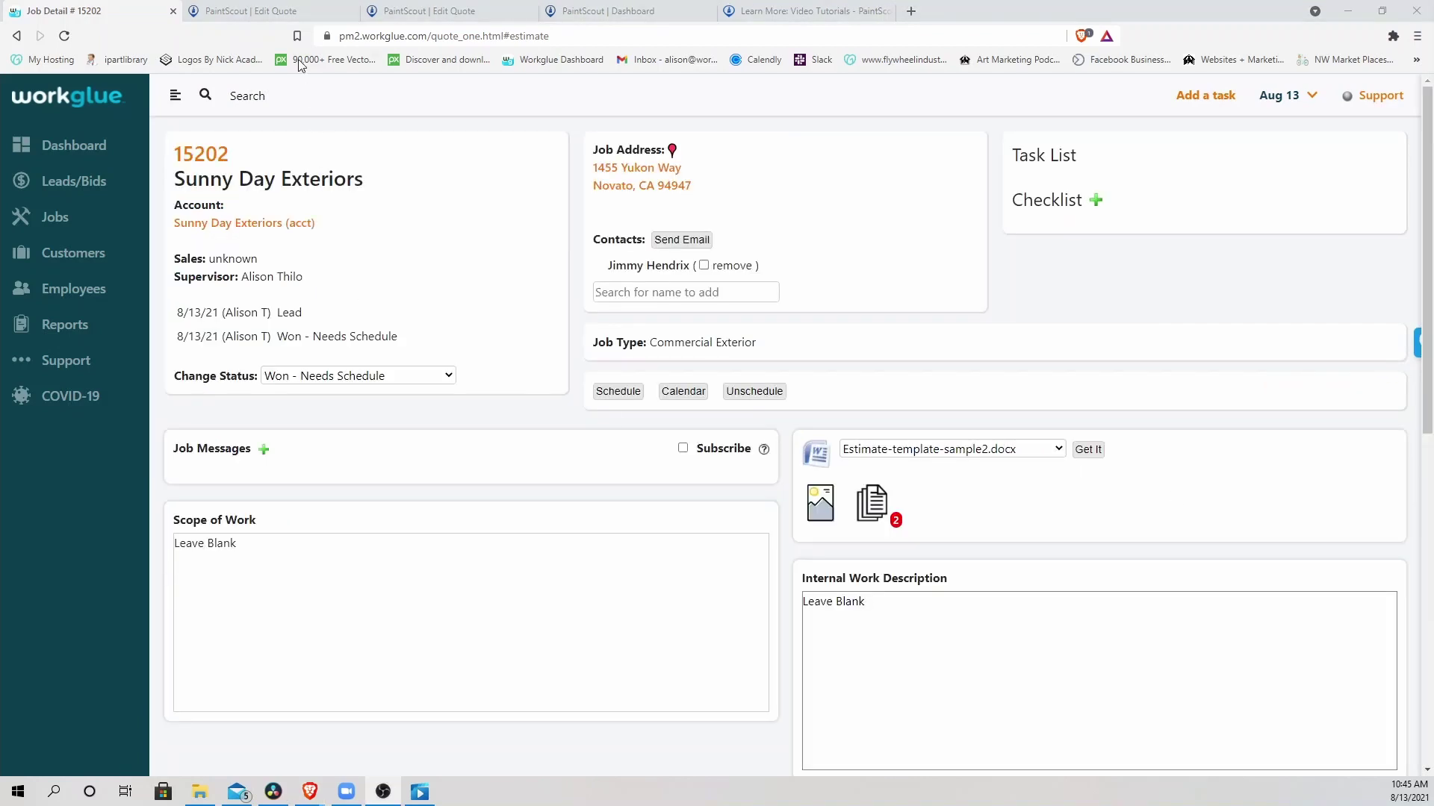
Back on the PaintScout Exterior Quote, show its Advanced options with the Workglue integration and source ID.
click(297, 12)
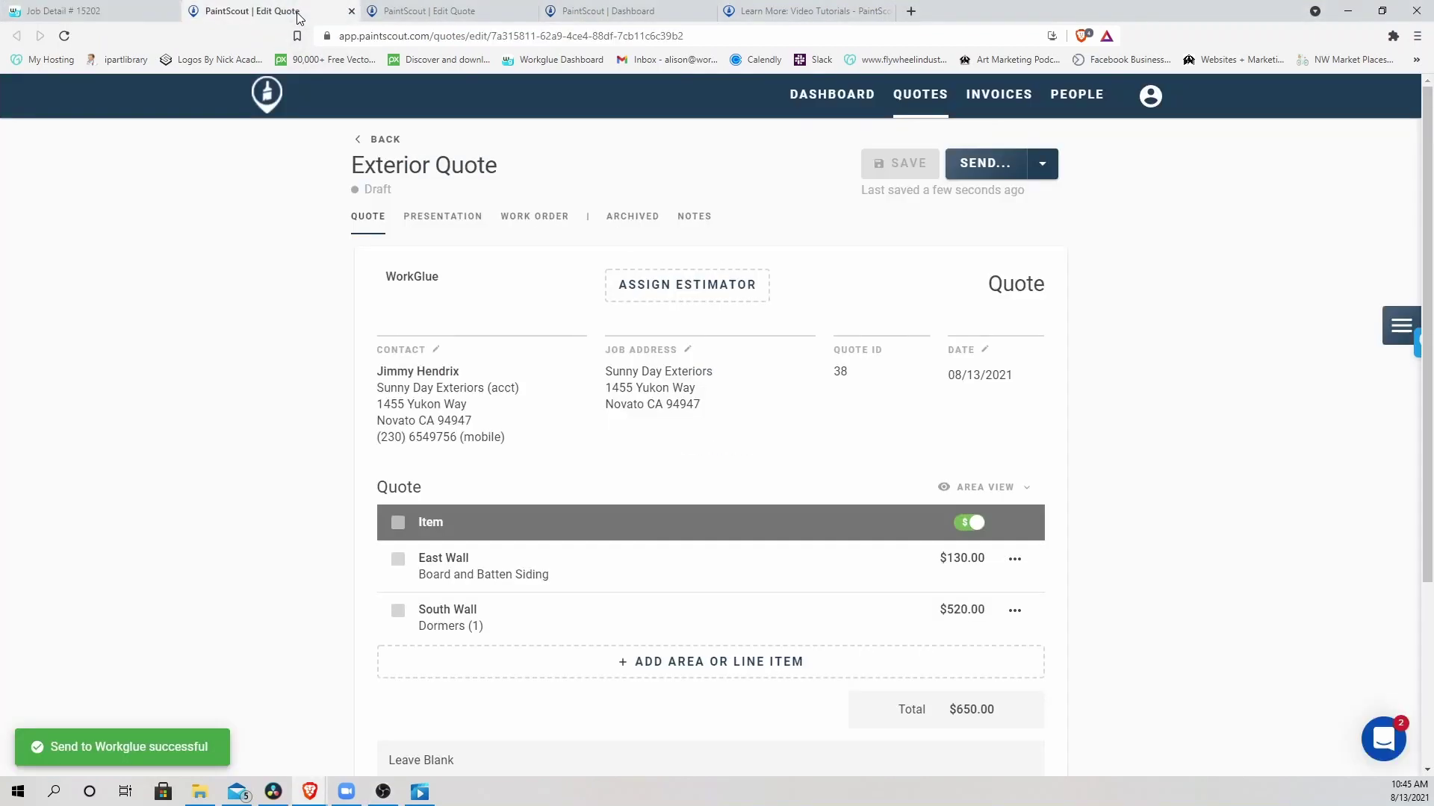
click(1399, 323)
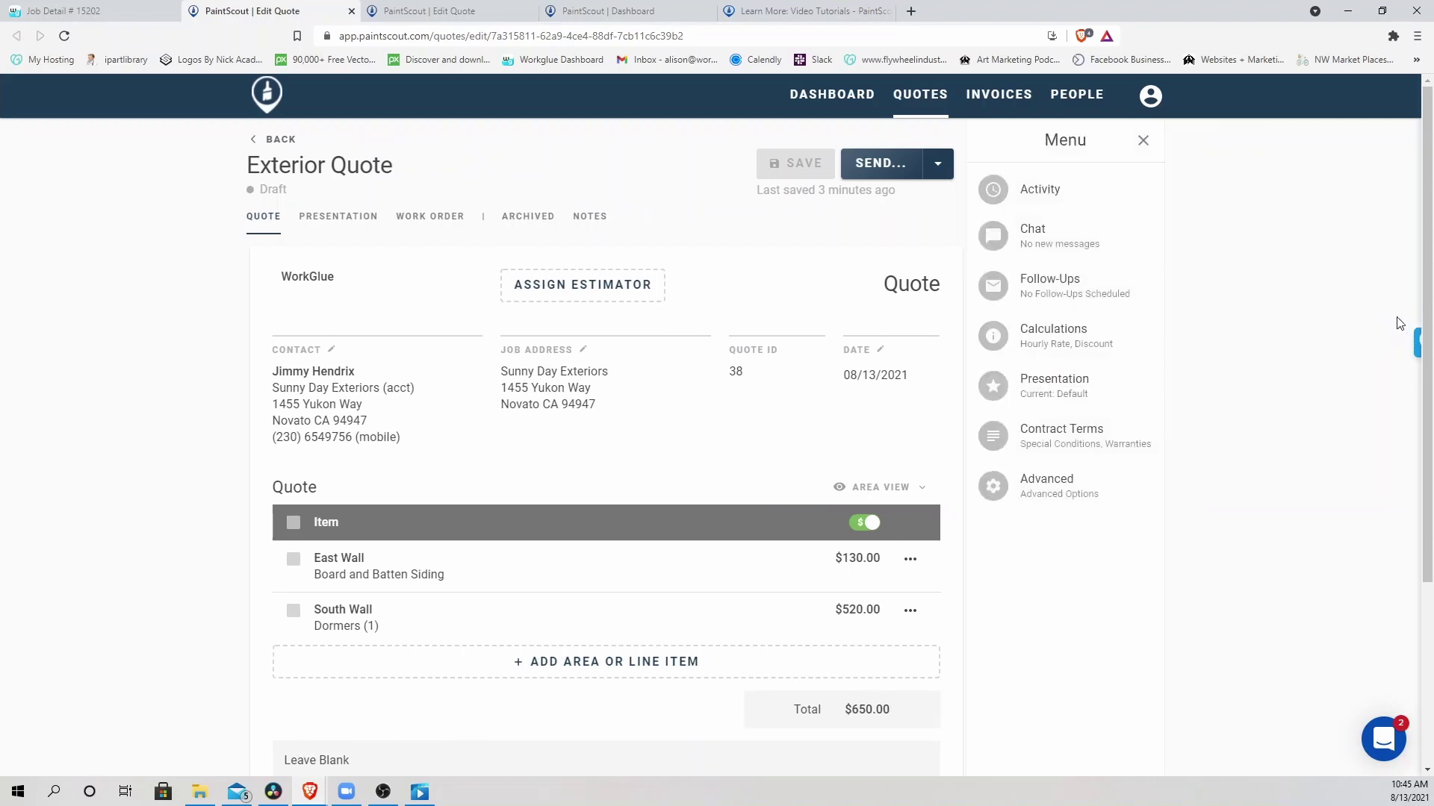
click(1065, 491)
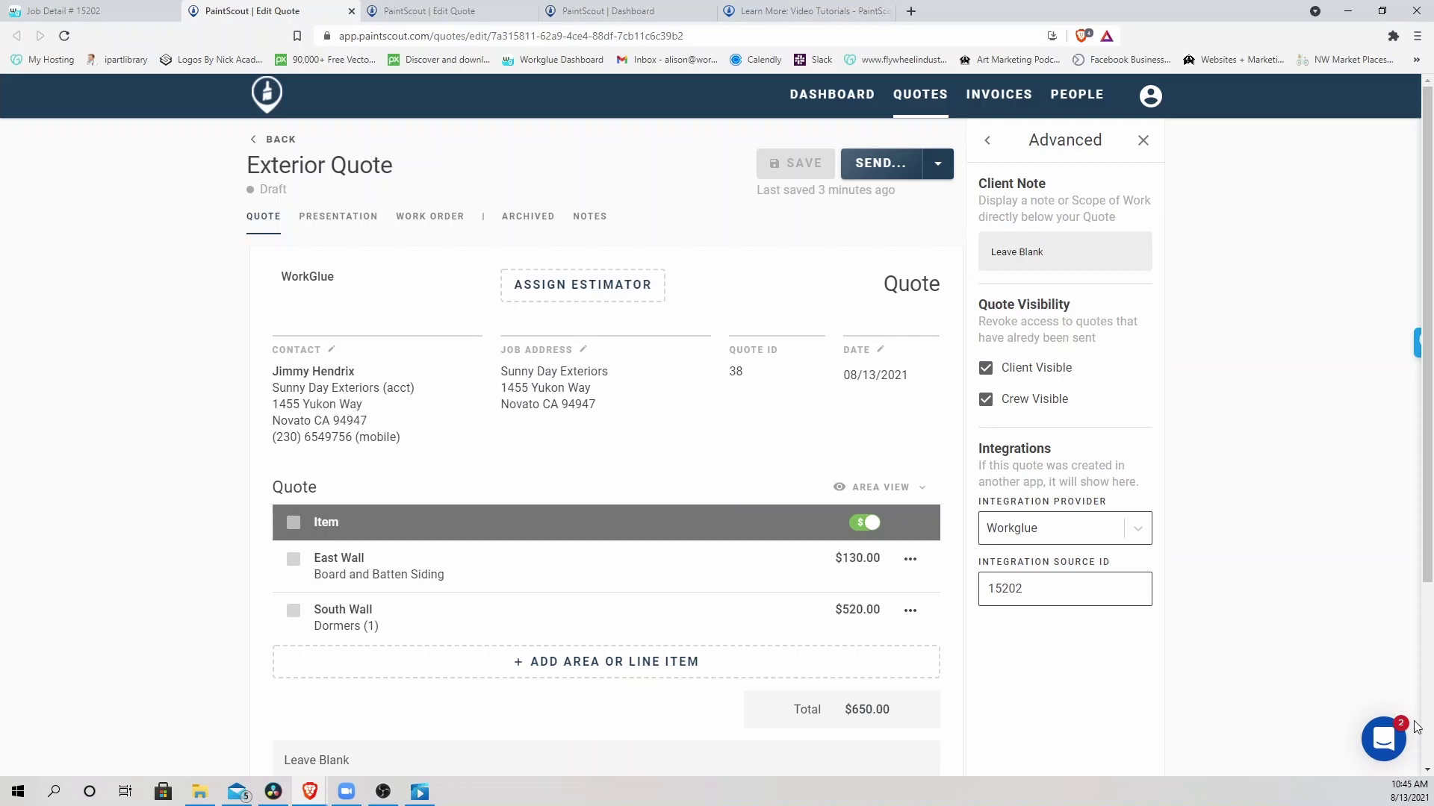
Return to the Sunny Day Exteriors Job Detail page in Workglue.
click(116, 12)
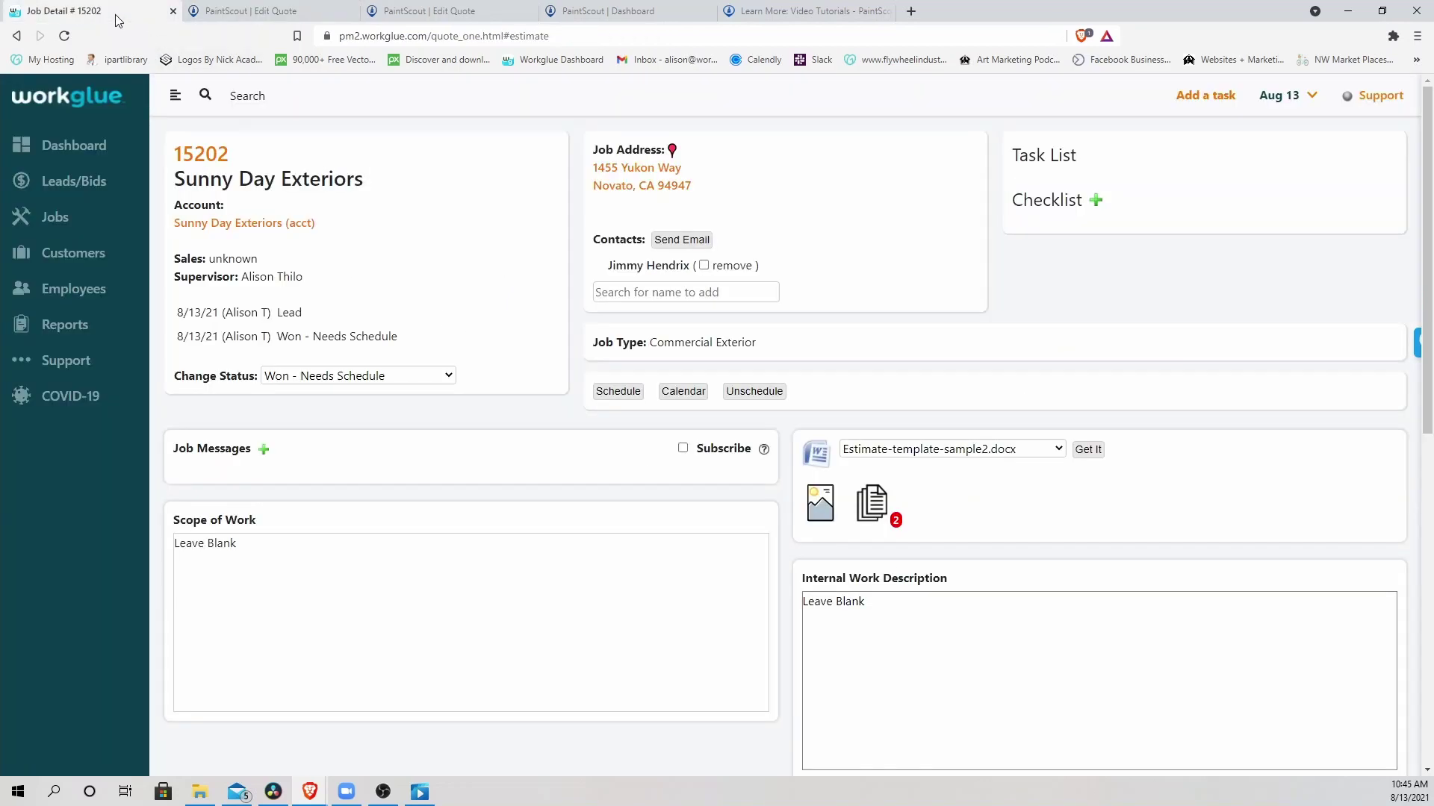